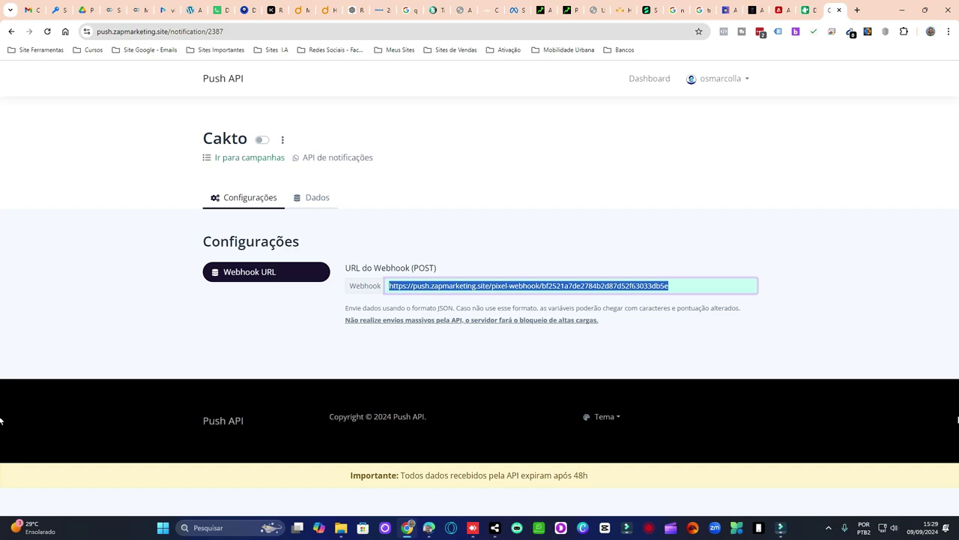
- Show the Cakto campaign's webhook URL from its options menu, then start a new API de notificações campaign
click(283, 148)
click(283, 141)
click(265, 157)
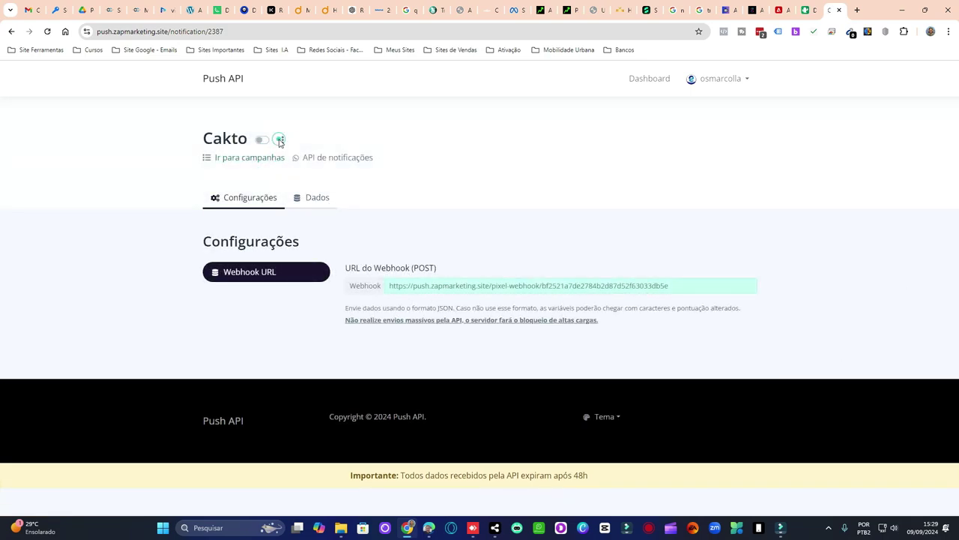
click(283, 141)
click(264, 160)
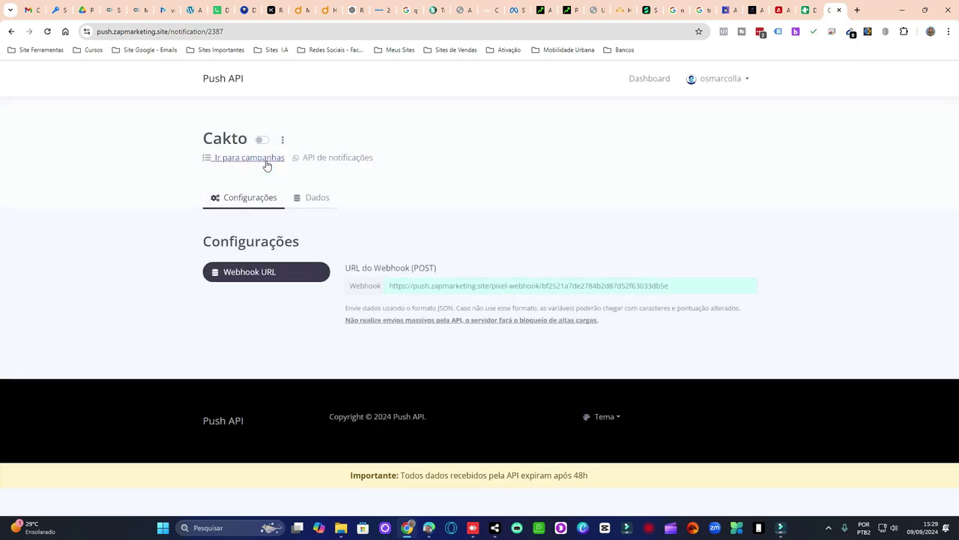
click(370, 155)
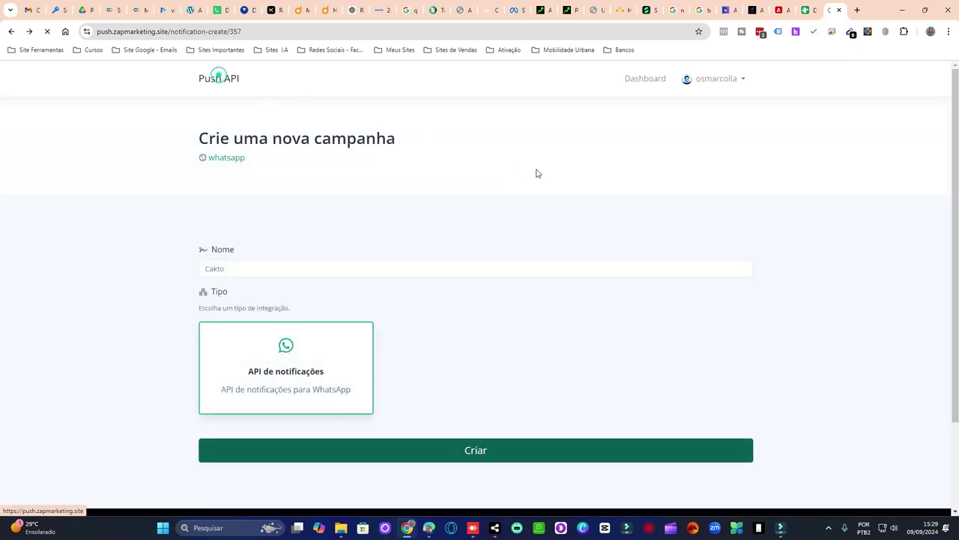
- From the Dashboard, create a 'Boleto Cakto' campaign in the Kiwify project and return to its campaigns
click(648, 81)
click(650, 83)
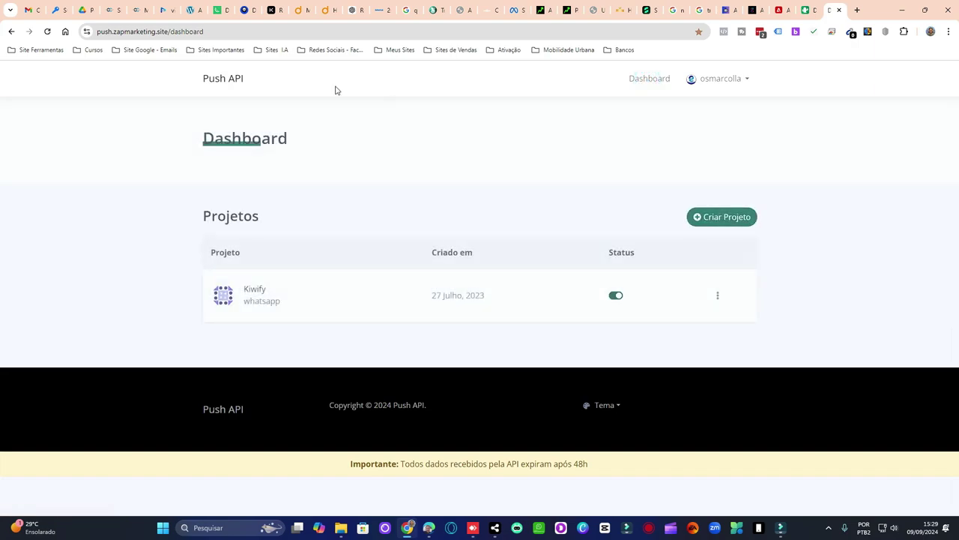
click(435, 295)
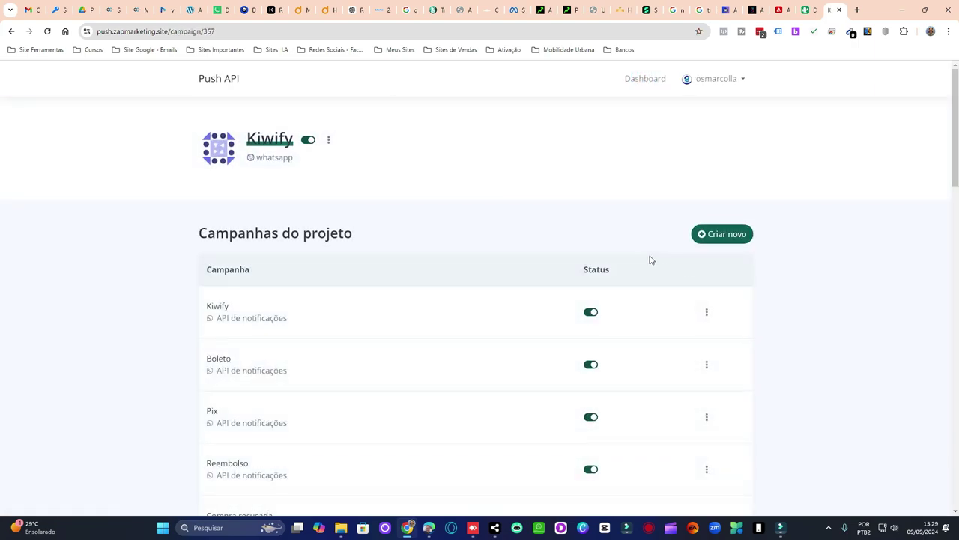
scroll(649, 258, down, 1)
click(717, 188)
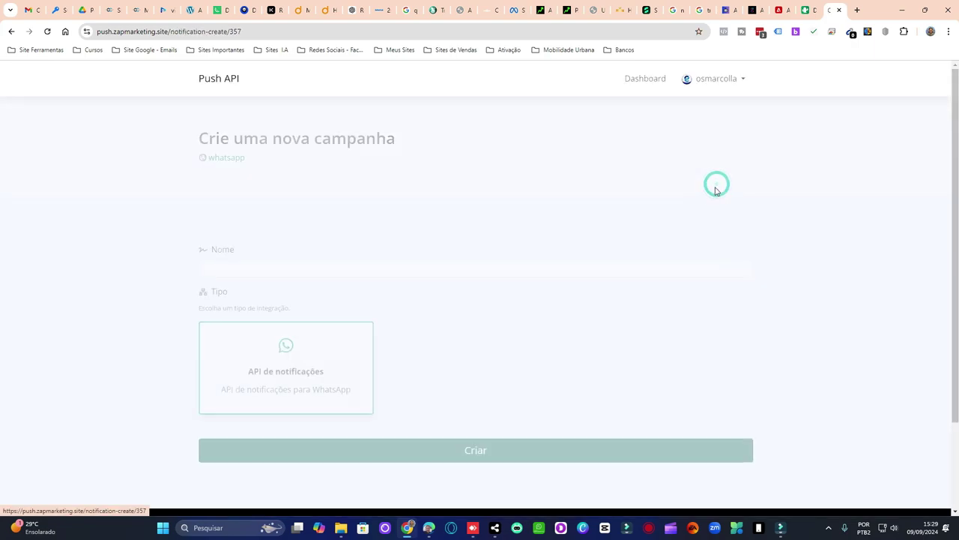
click(300, 265)
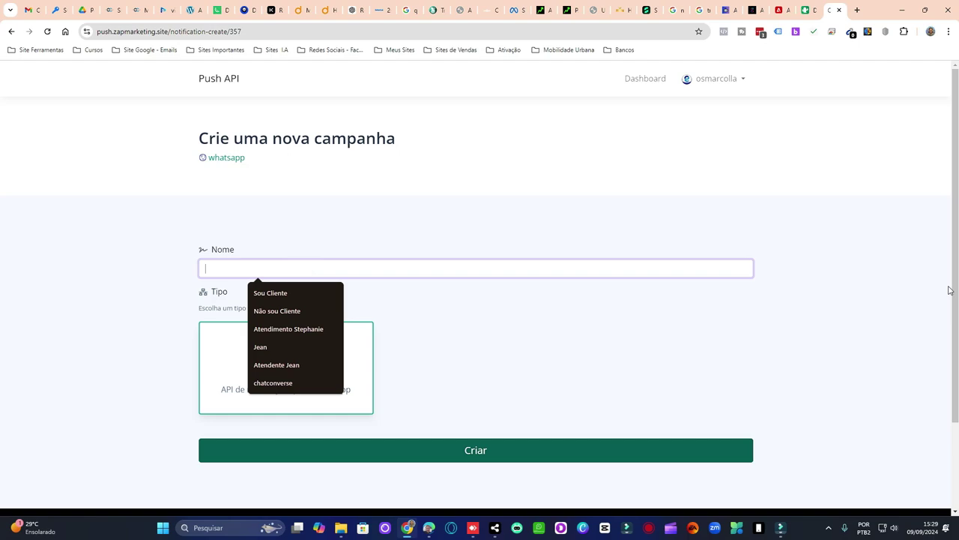
text(Bo)
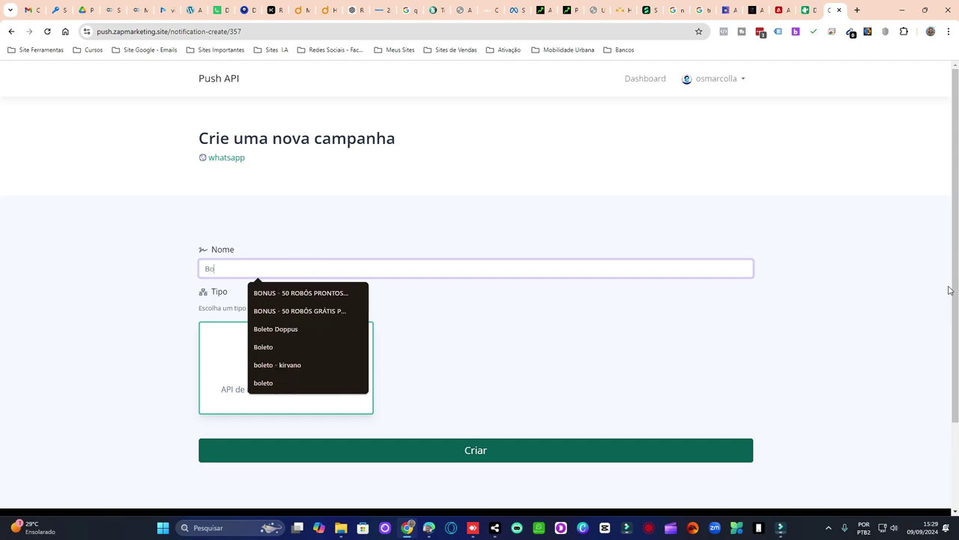
text(leto Cakto)
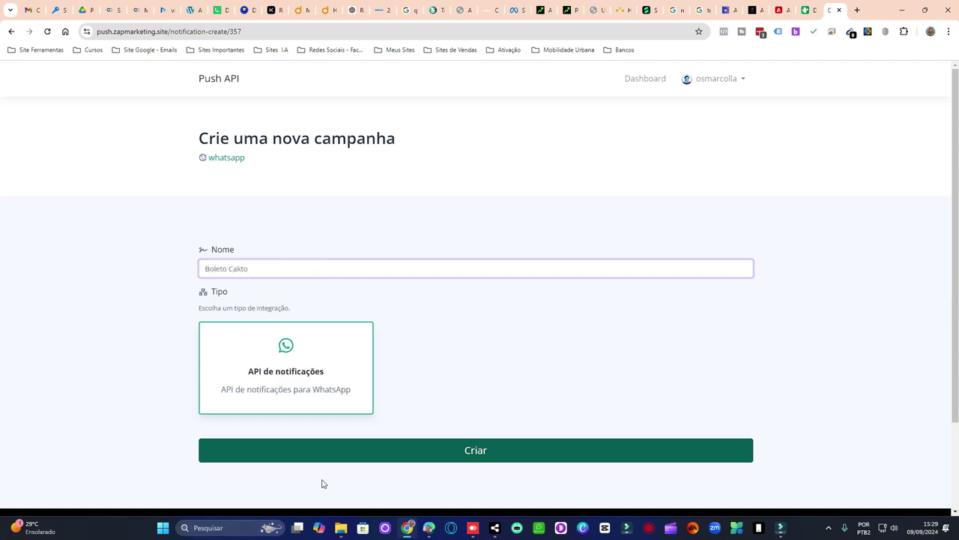
click(341, 459)
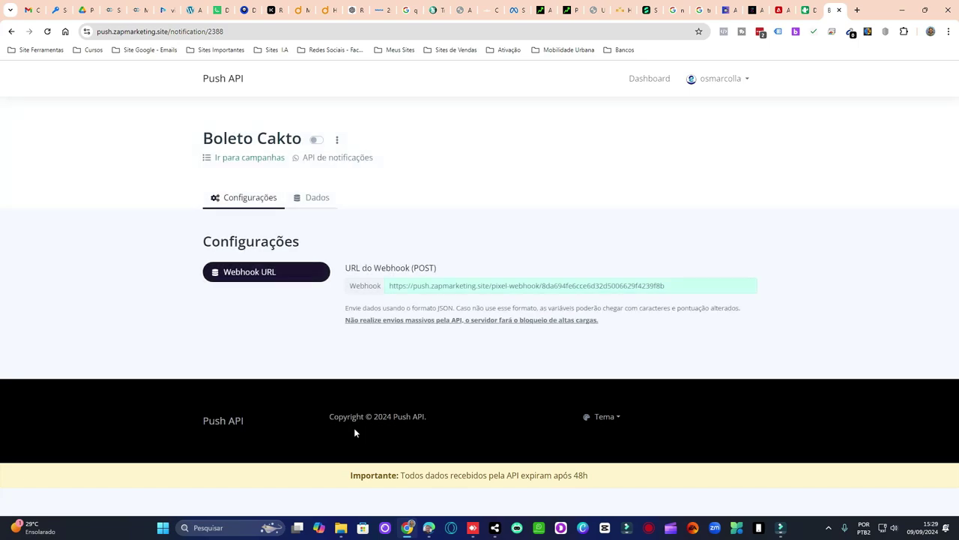
click(264, 158)
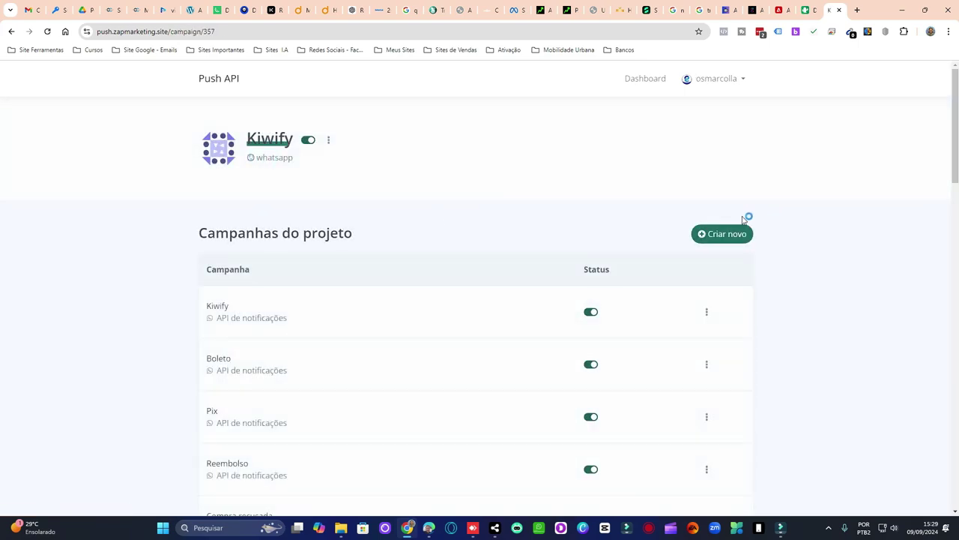
- Create a new Kiwify campaign named 'Pix Cakto', correcting the mistyped 'cacto'
click(723, 234)
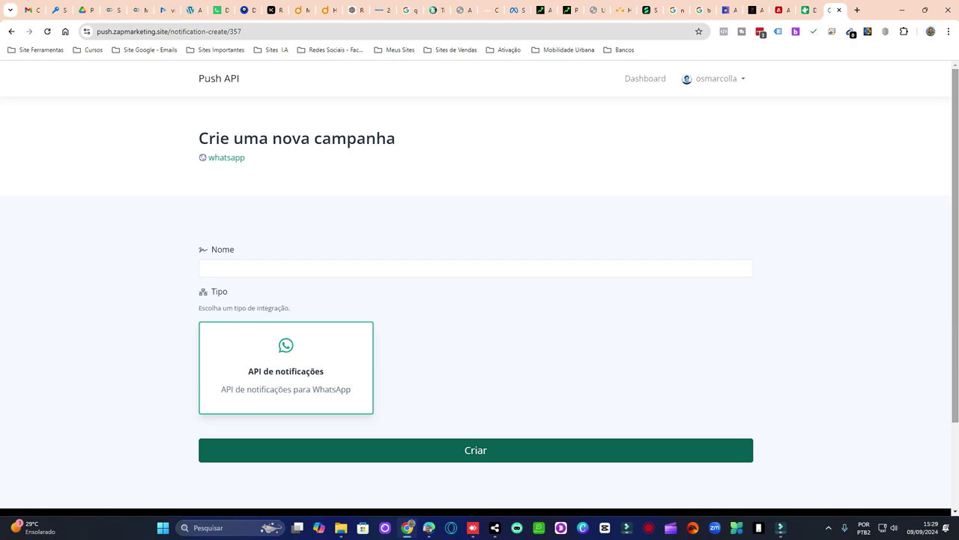
click(420, 267)
text(Pi)
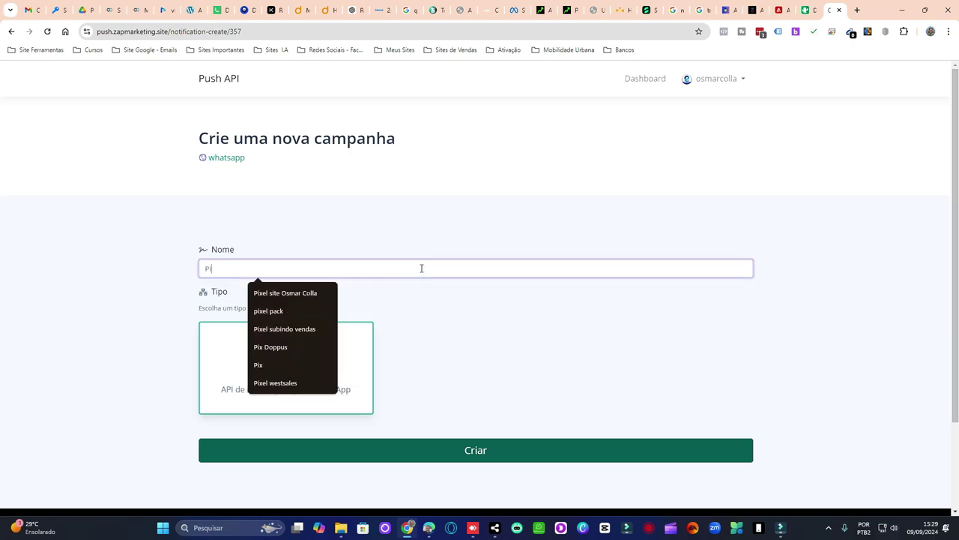
text(x cac)
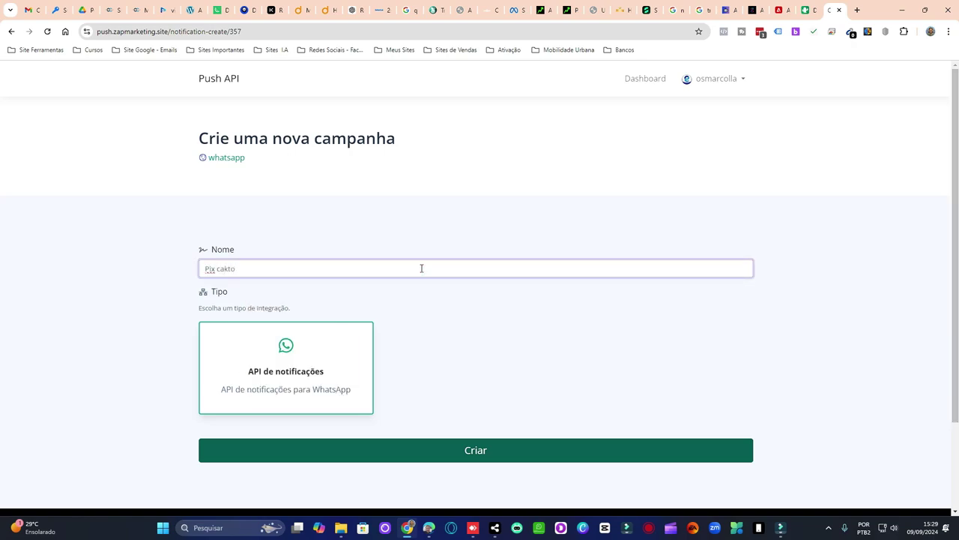
text(to)
double_click(225, 268)
text(Cakto)
click(509, 451)
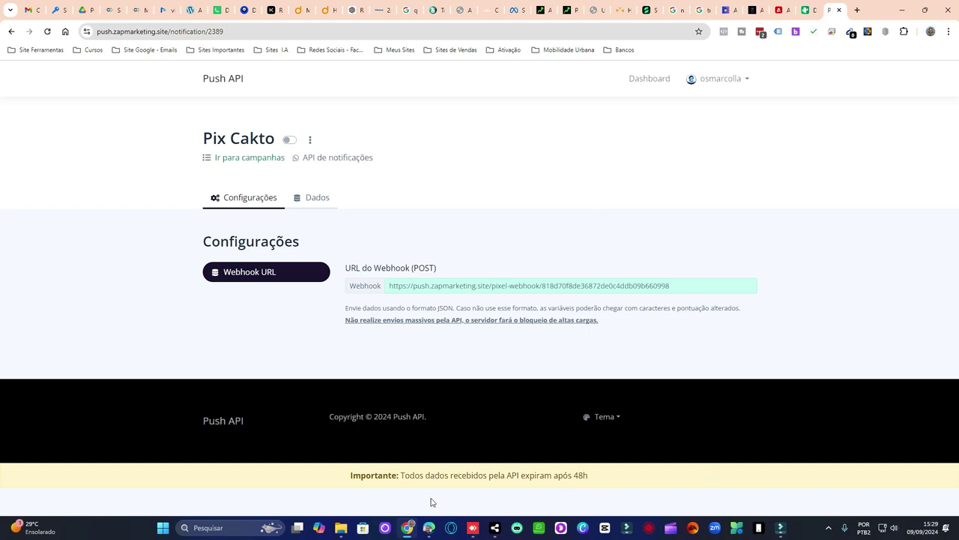
mouse_move(493, 527)
click(540, 470)
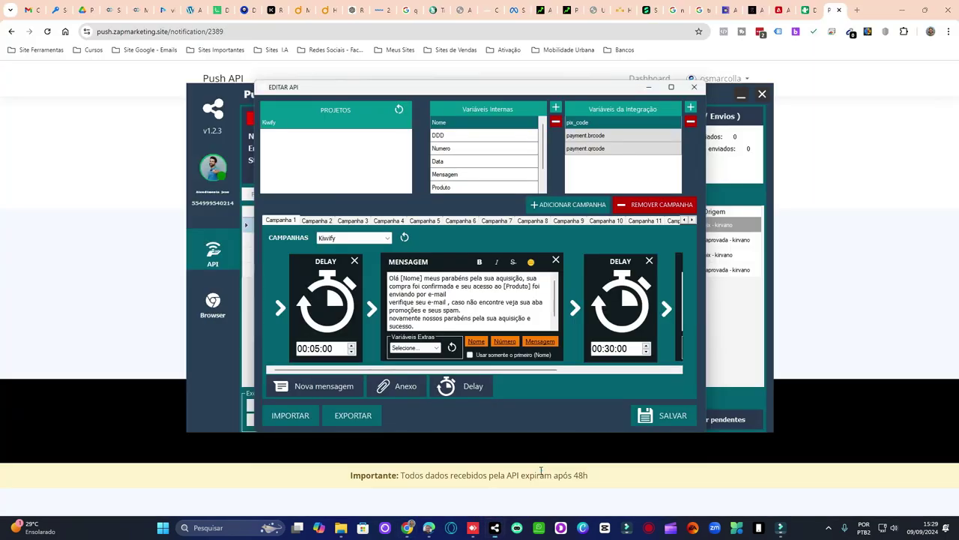
click(316, 220)
click(352, 221)
click(387, 221)
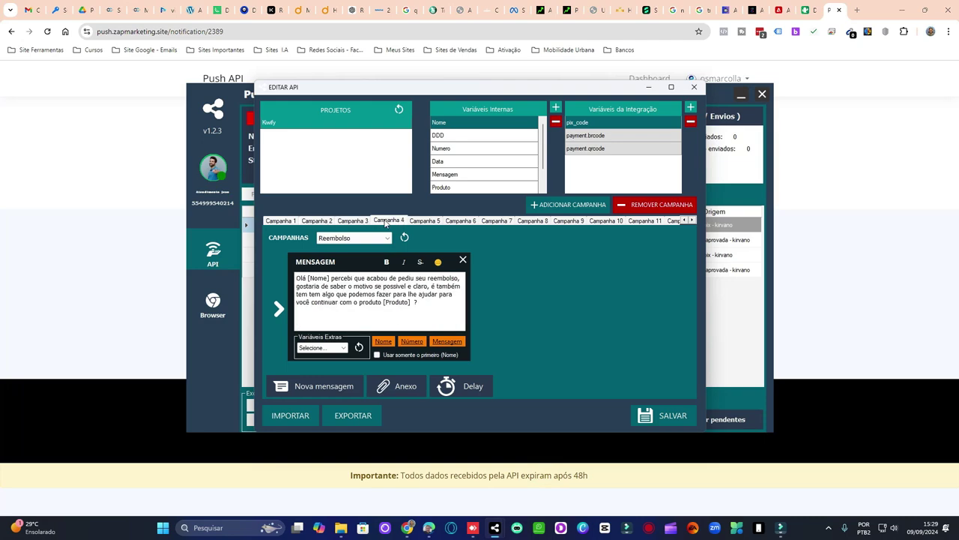
click(423, 222)
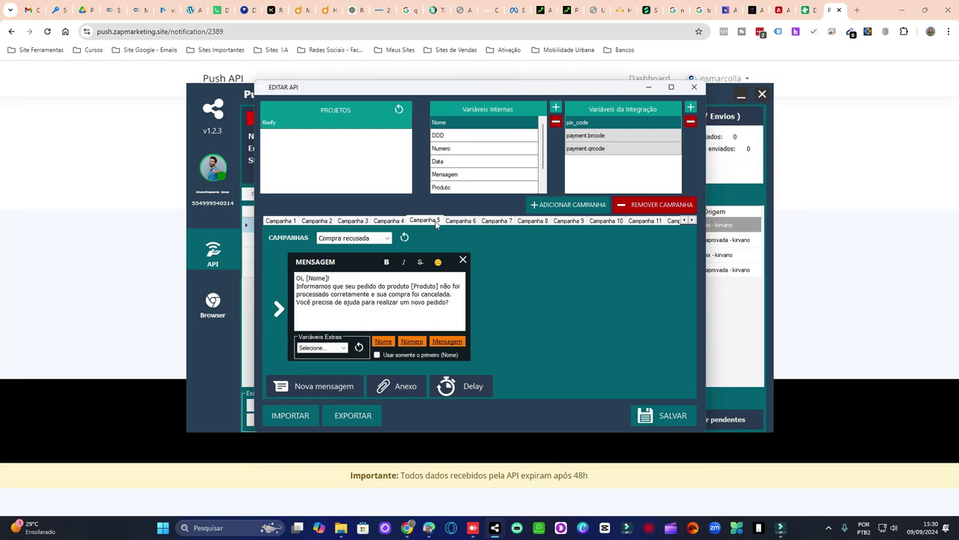
click(448, 221)
click(439, 221)
click(397, 220)
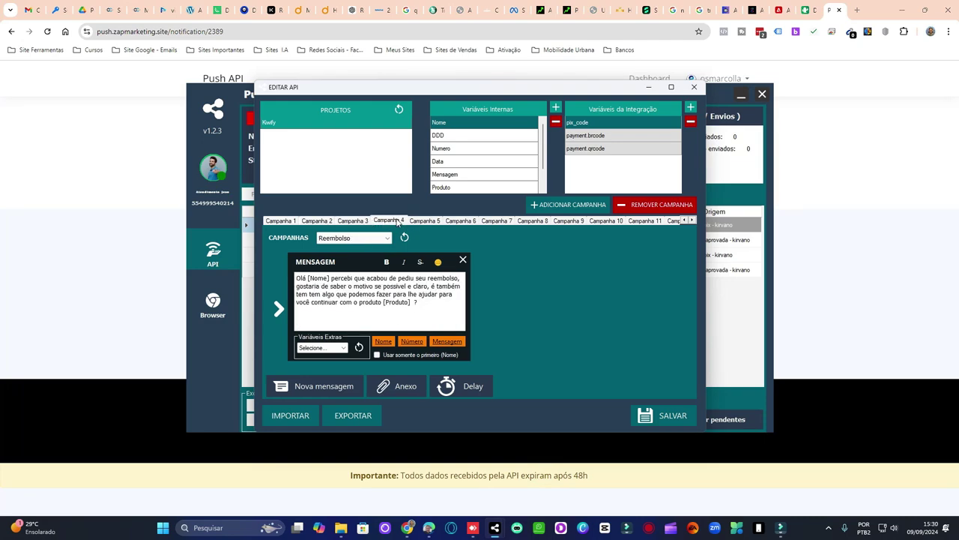
click(416, 222)
click(450, 222)
click(486, 222)
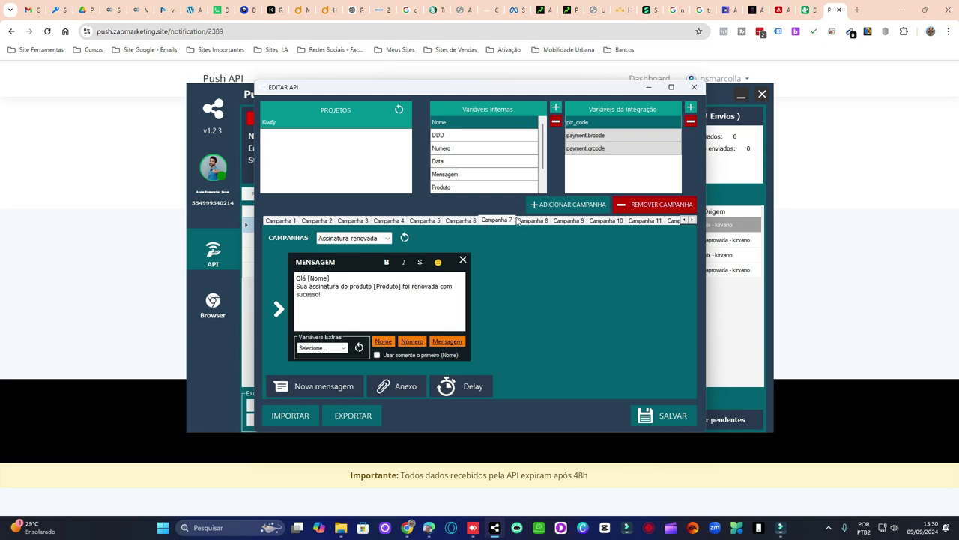
click(520, 221)
click(564, 221)
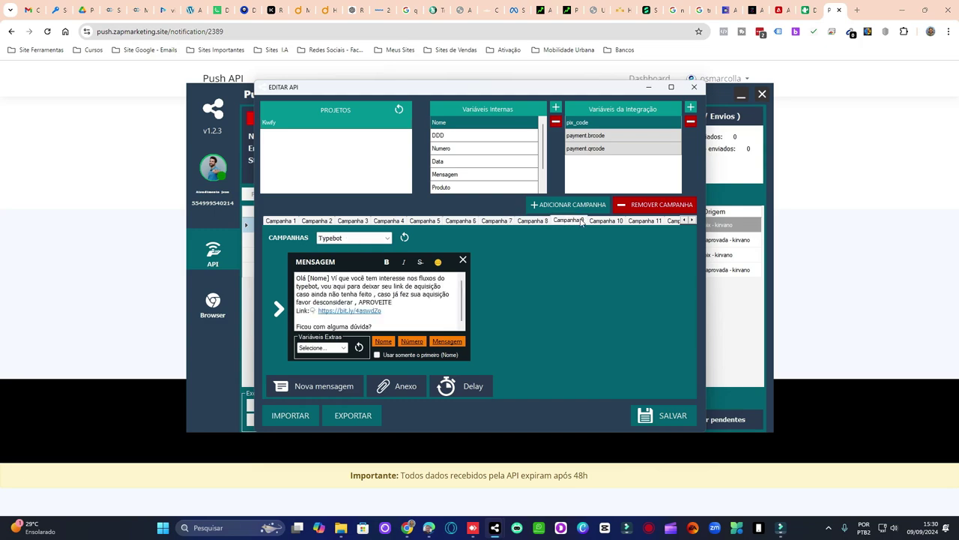
click(605, 221)
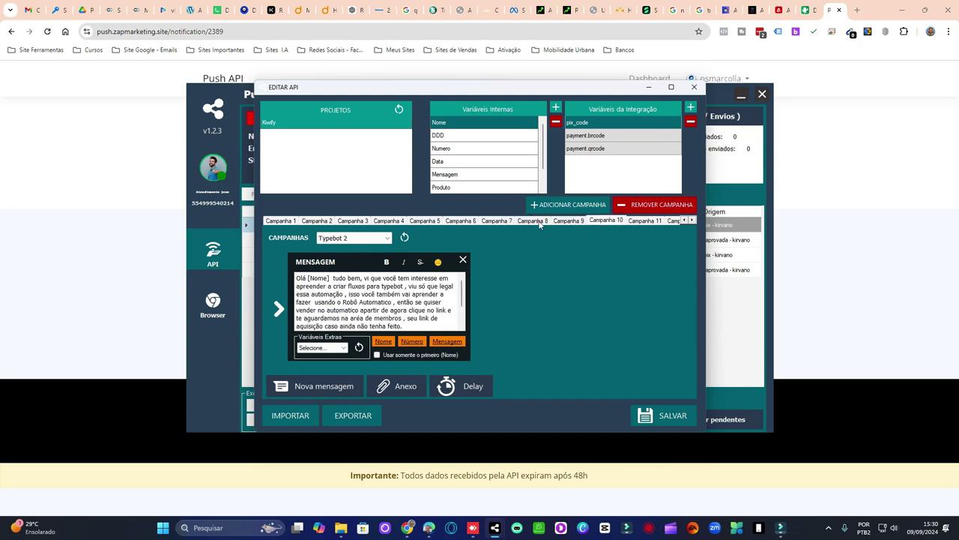
click(533, 221)
click(496, 221)
click(460, 221)
click(424, 221)
click(389, 221)
click(350, 221)
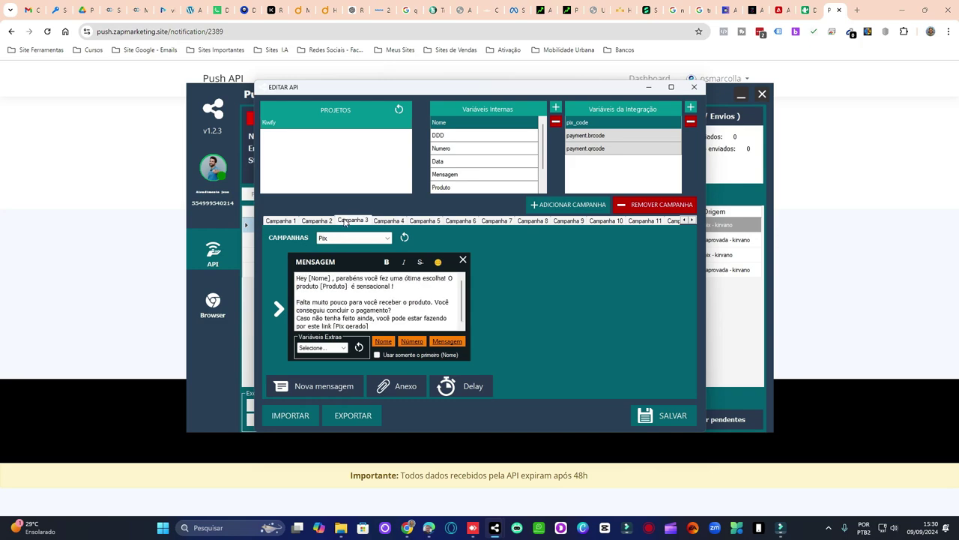
click(317, 221)
click(460, 221)
click(533, 221)
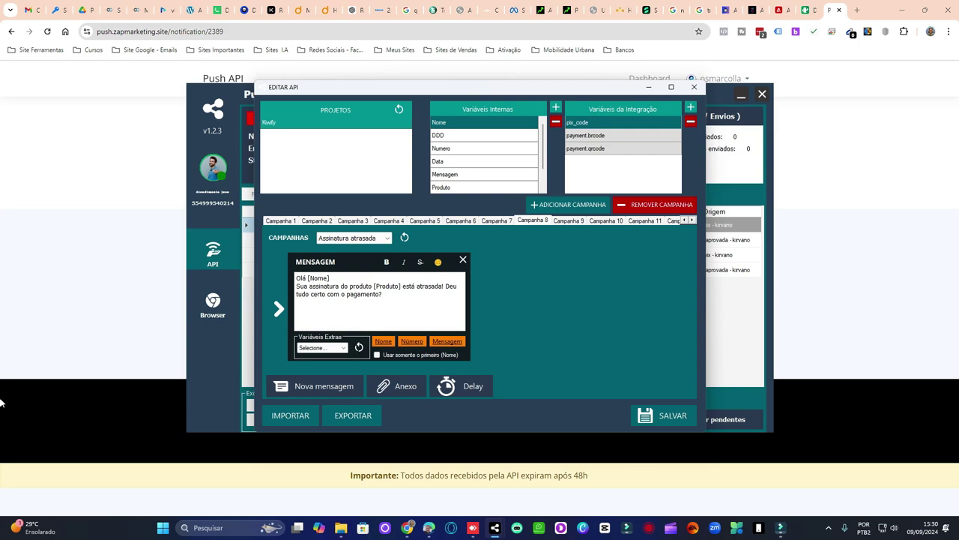
click(279, 220)
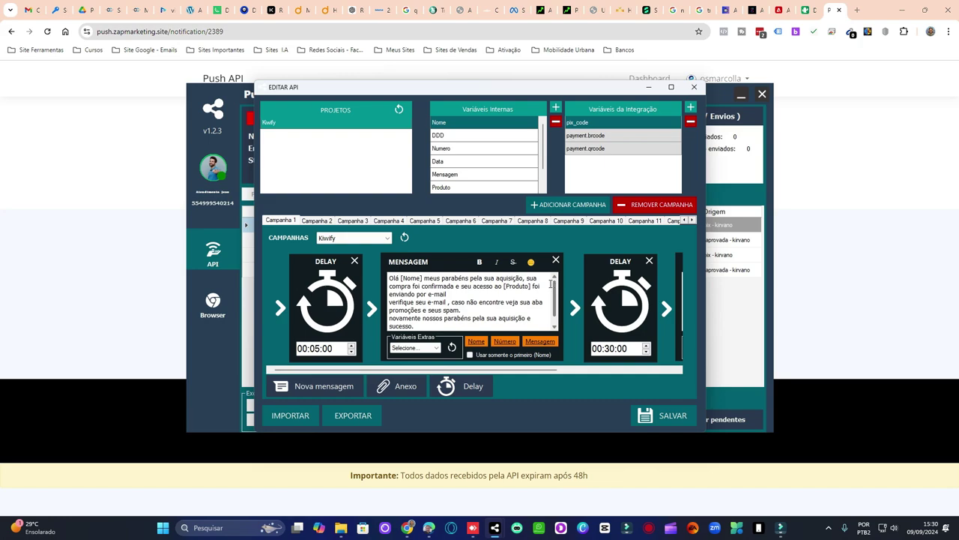
click(57, 139)
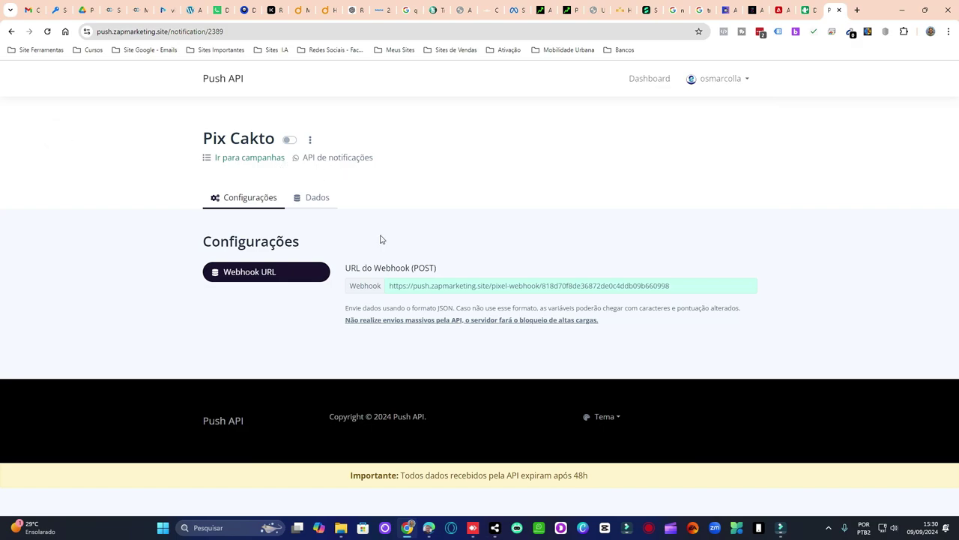
- Add a new Cakto webhook named 'Pix Cakto', copying the name from the Push API campaign
click(808, 10)
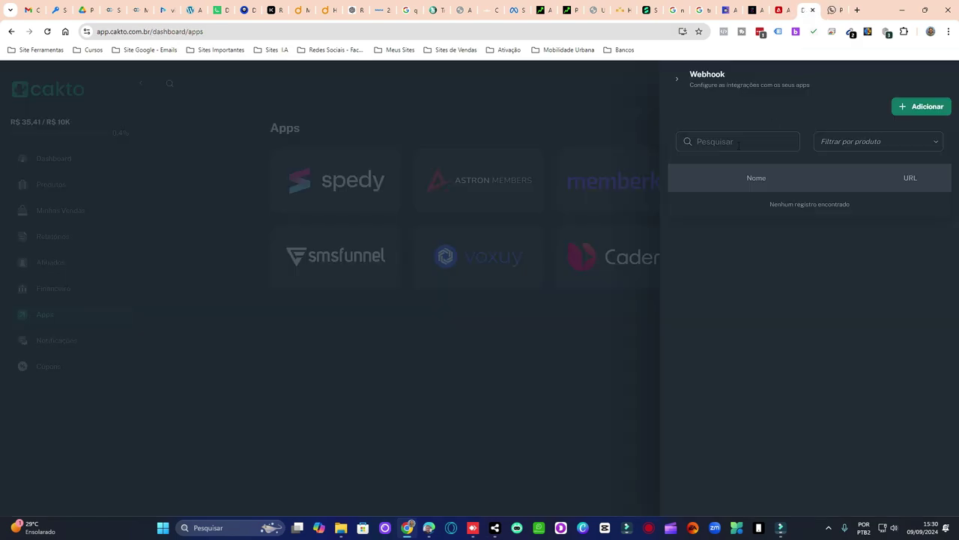
click(914, 111)
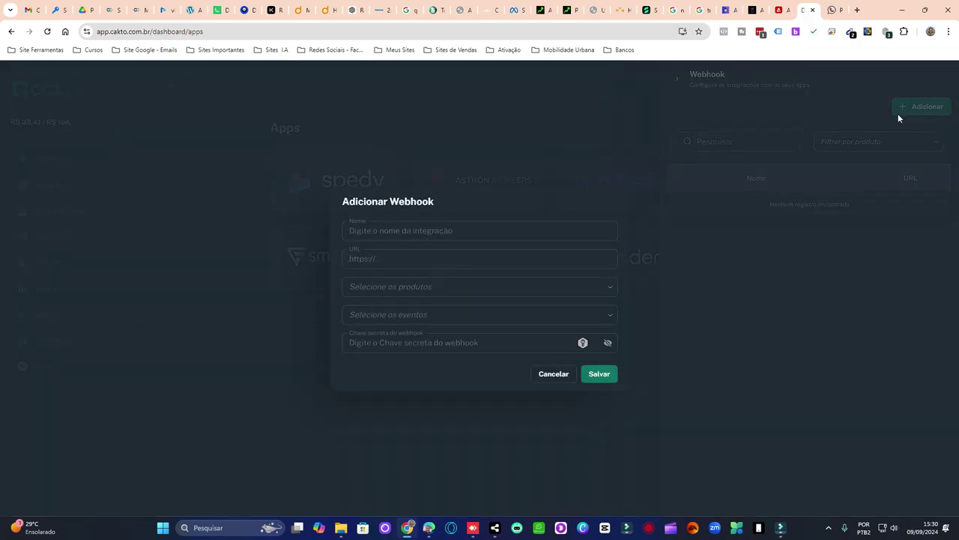
click(831, 14)
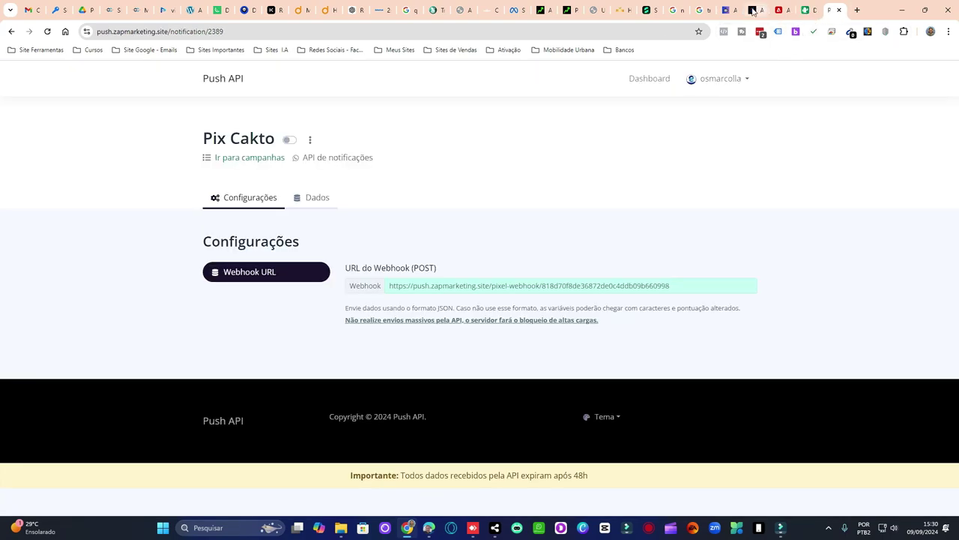
triple_click(223, 140)
key(ctrl+c)
key(ctrl+shift+Tab)
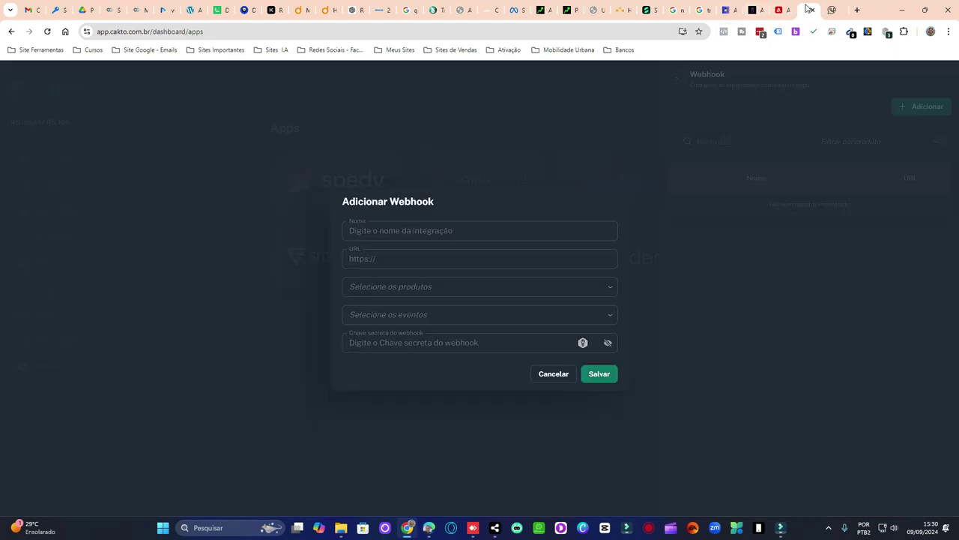
click(374, 234)
key(ctrl+v)
- Paste the Pix Cakto campaign's Push API webhook URL into the webhook's URL field
click(392, 257)
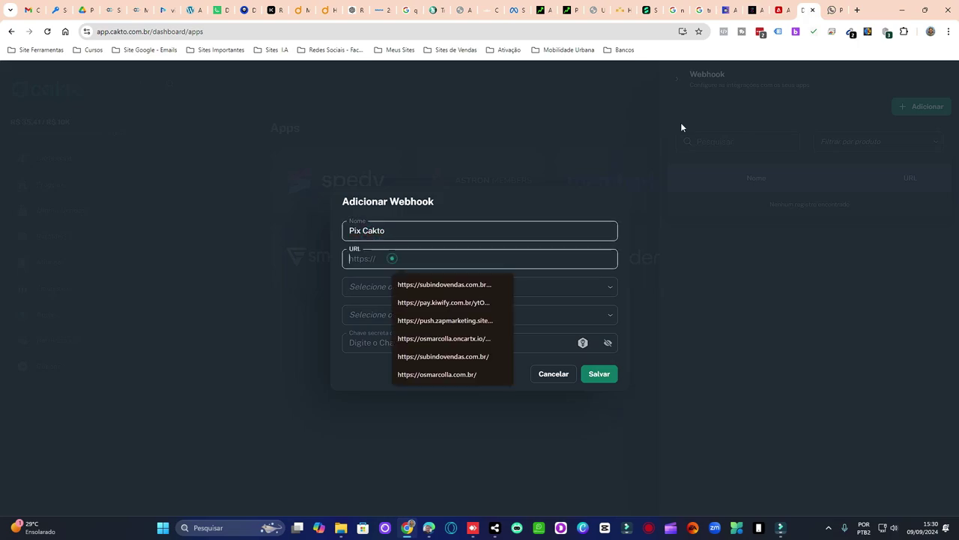
click(831, 11)
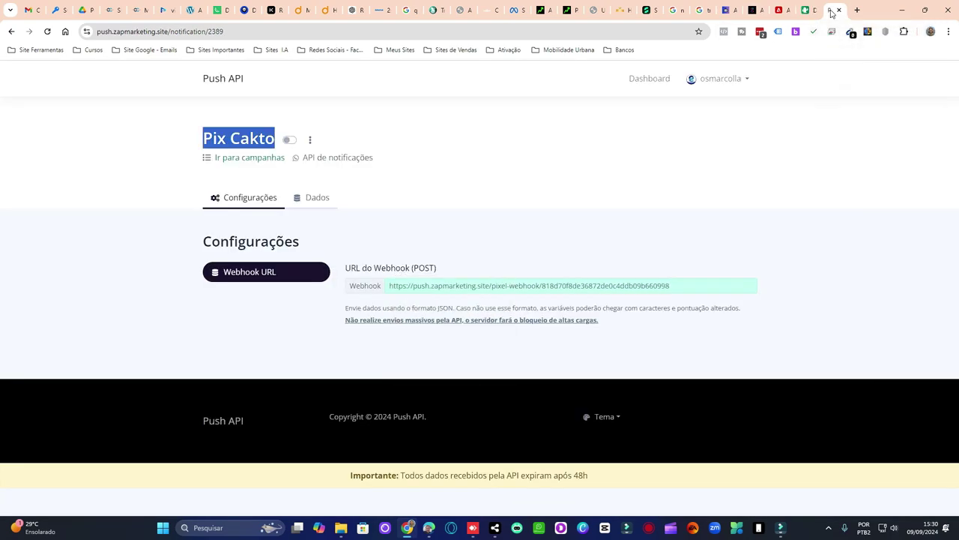
click(305, 195)
click(237, 200)
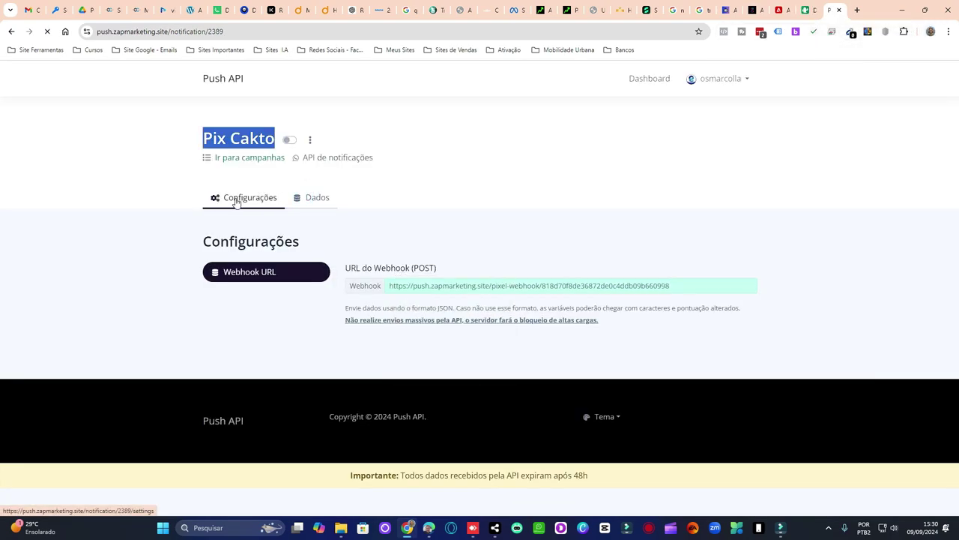
click(461, 287)
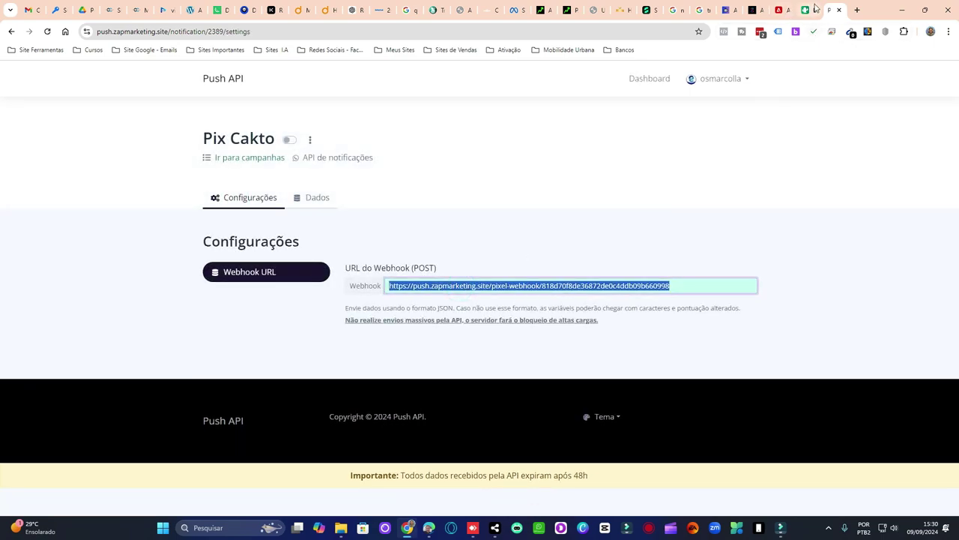
key(ctrl+Page_Up)
click(398, 259)
key(ctrl+v)
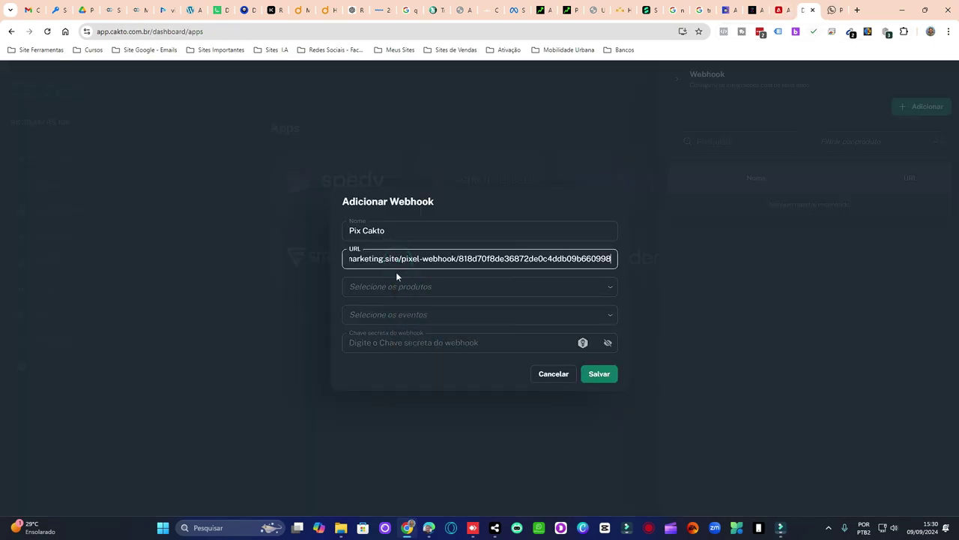
click(397, 273)
click(401, 284)
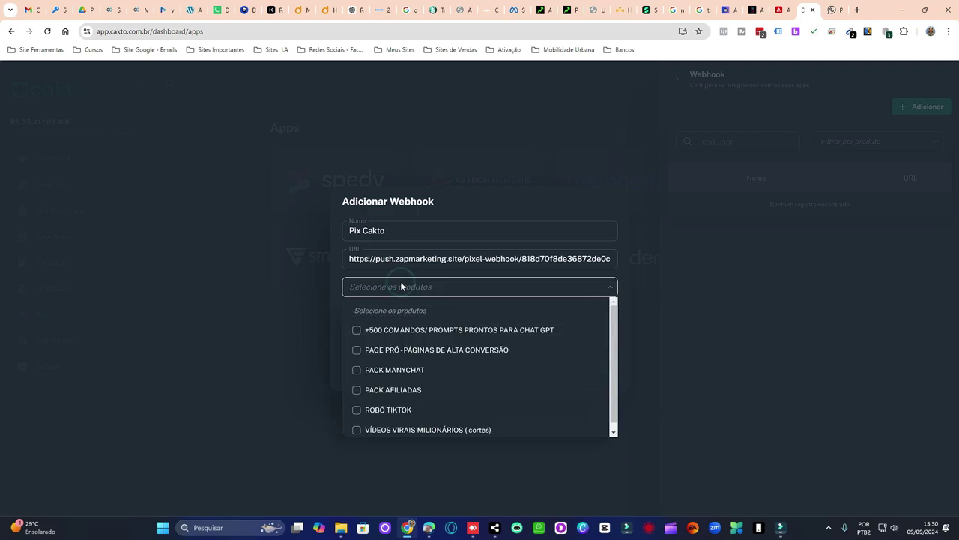
- Select the products +500 COMANDOS, PAGE PRÓ, PACK MANYCHAT, PACK AFILIADAS, ROBÔ TIKTOK and VÍDEOS VIRAIS MILIONÁRIOS
click(401, 286)
click(402, 284)
scroll(475, 314, down, 1)
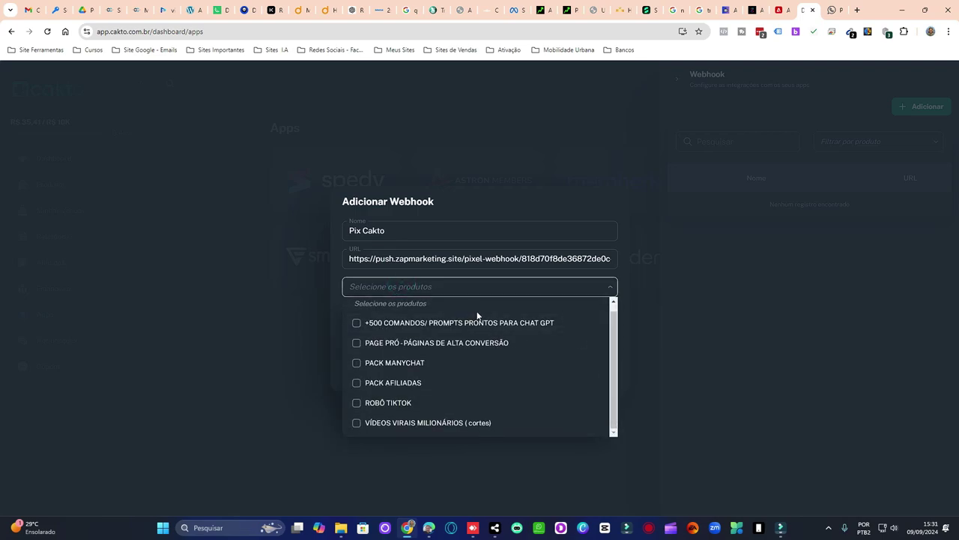
click(458, 324)
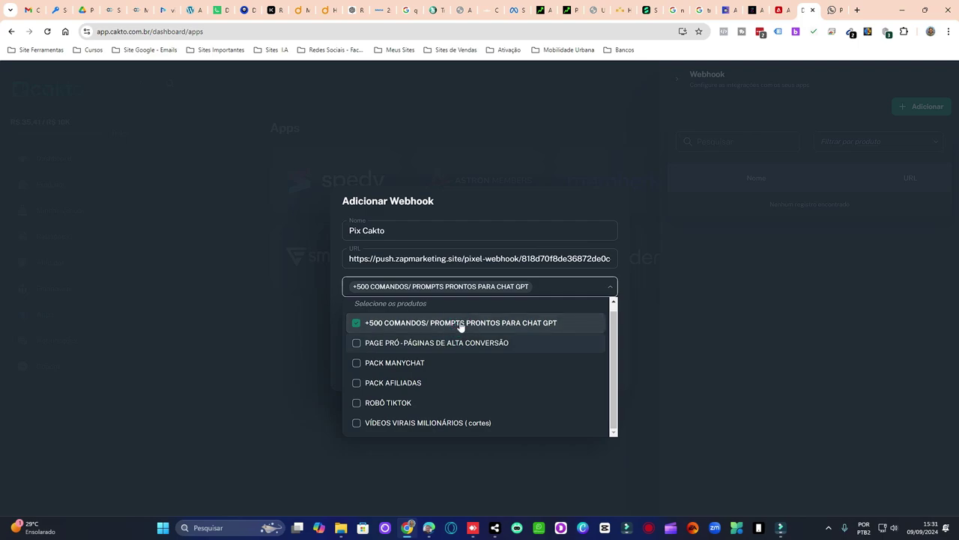
click(466, 345)
click(456, 363)
click(447, 383)
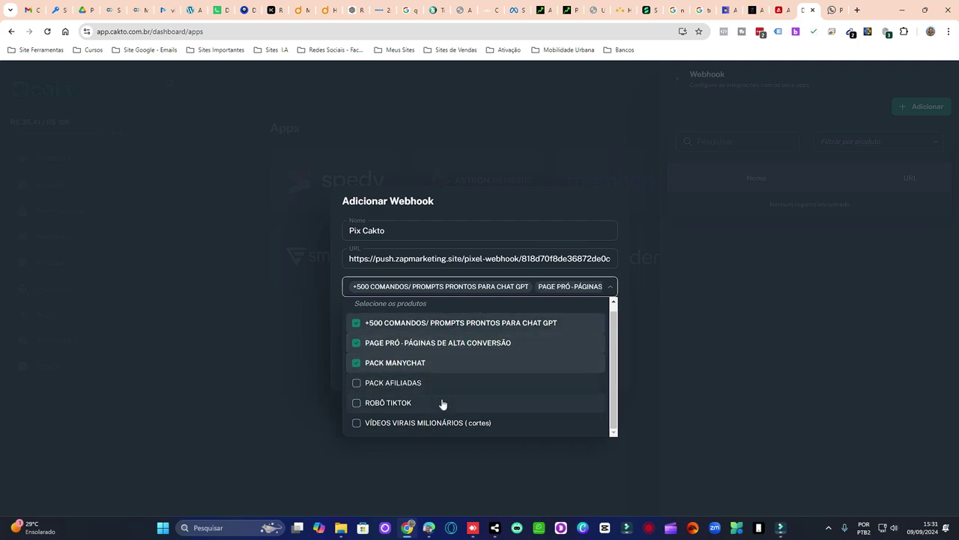
click(442, 402)
click(445, 424)
click(491, 289)
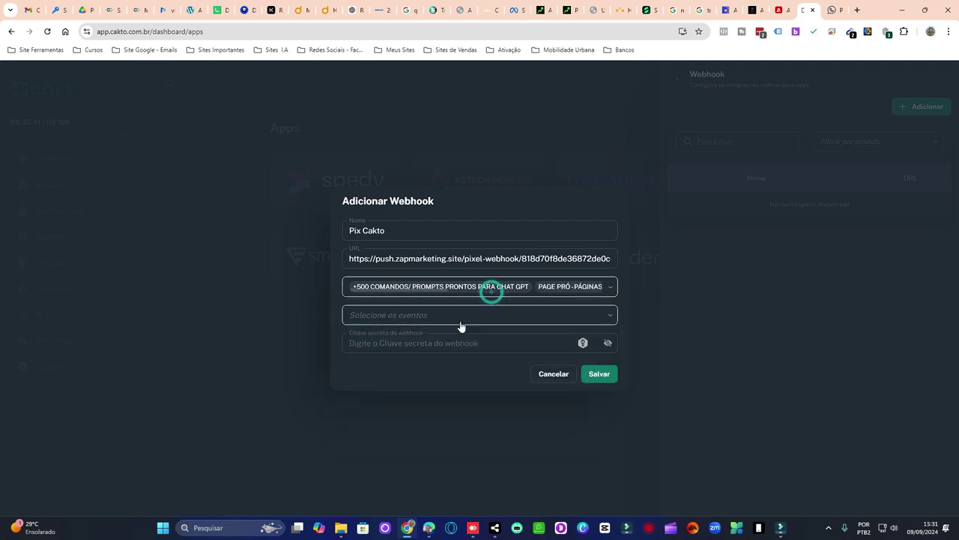
- Set the webhook to trigger on the Pix gerado event
click(459, 321)
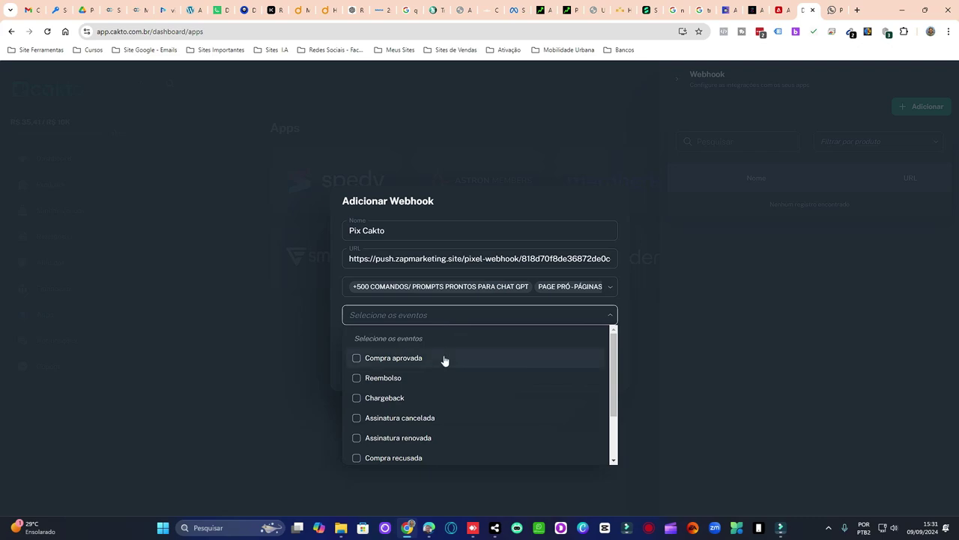
scroll(443, 360, down, 3)
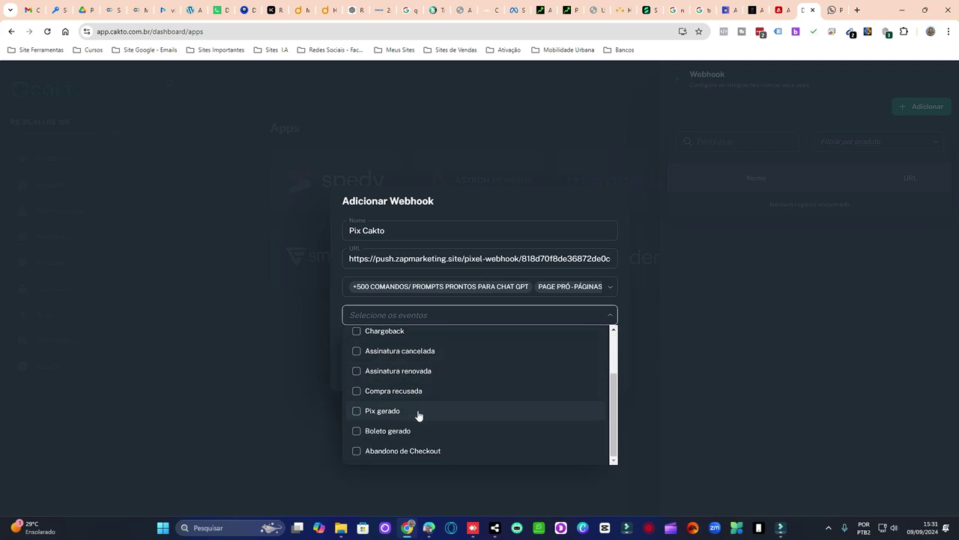
click(417, 412)
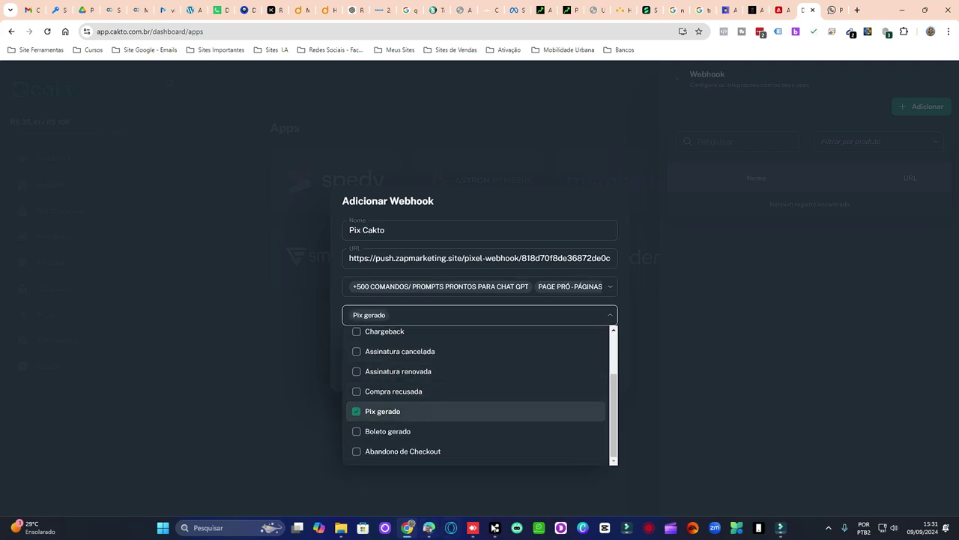
mouse_move(495, 527)
click(535, 480)
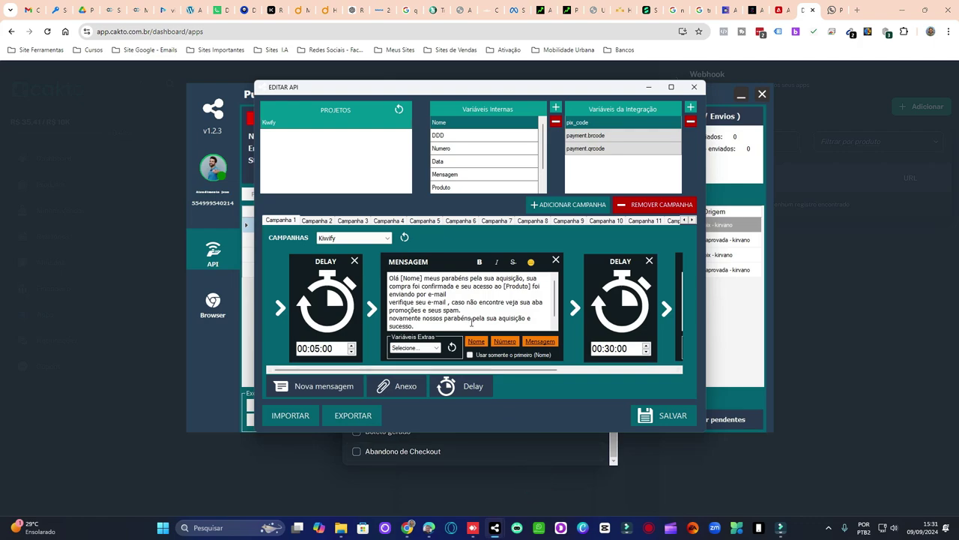
- View Campanha 3's Pix message in PushZap's EDITAR API, then minimize the app
click(353, 221)
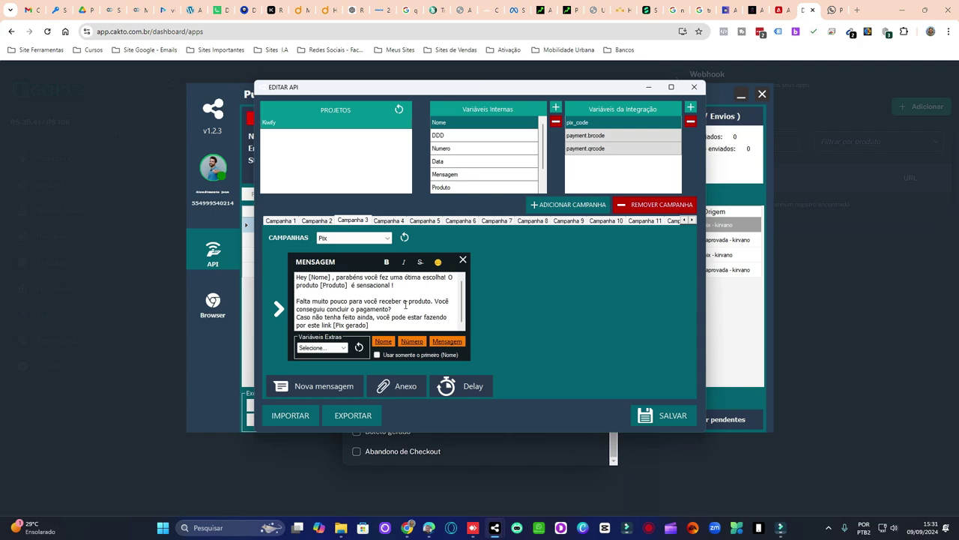
click(649, 87)
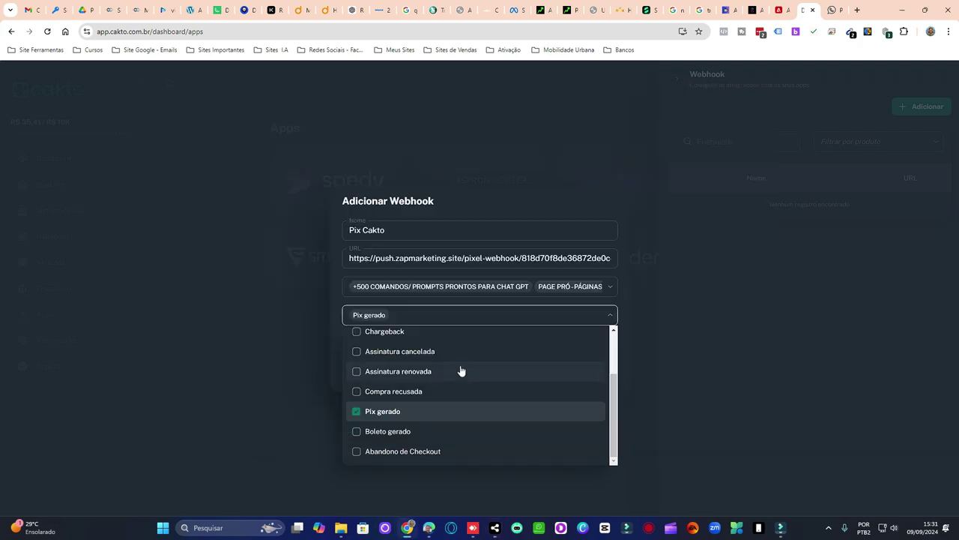
click(440, 317)
click(485, 346)
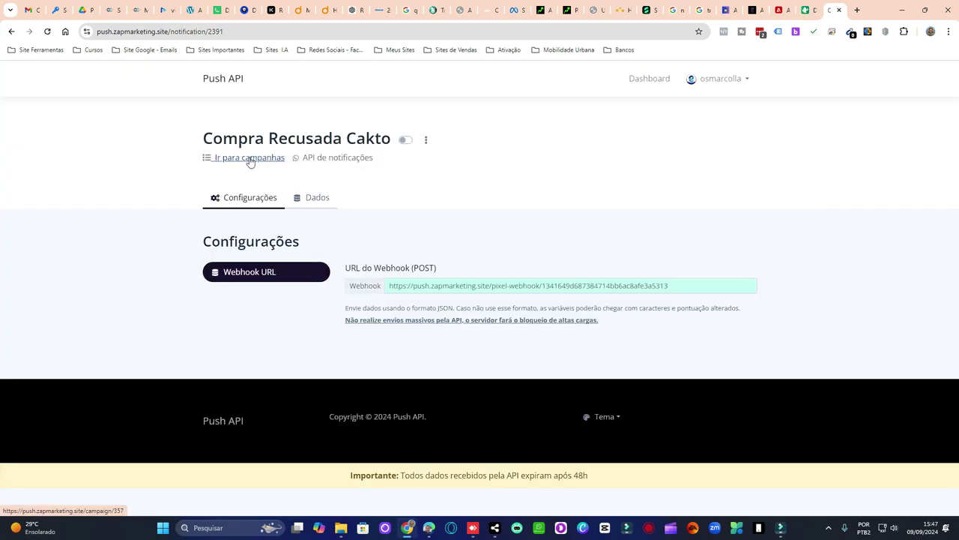
- From the Kiwify campaign list, create a campaign named 'Compra Aprovada Cakto'
click(249, 157)
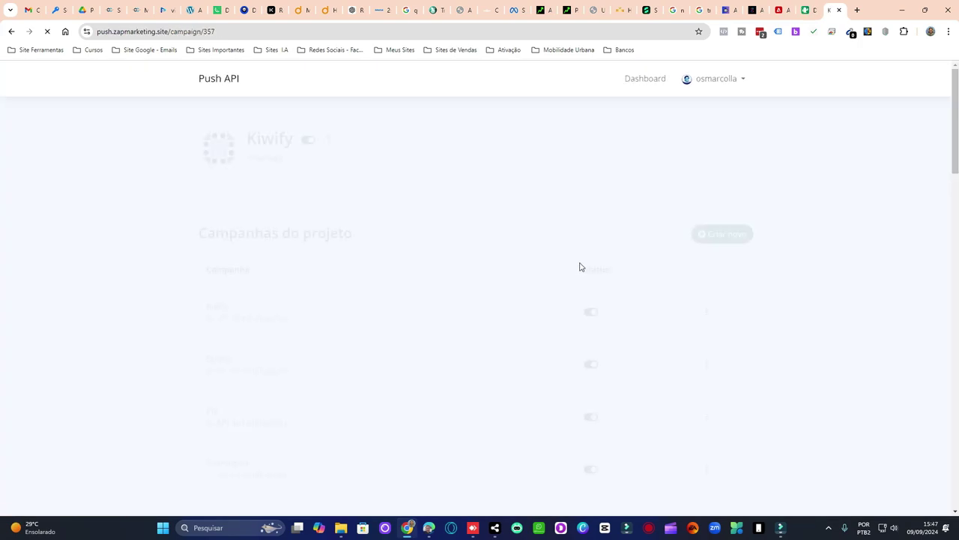
click(706, 234)
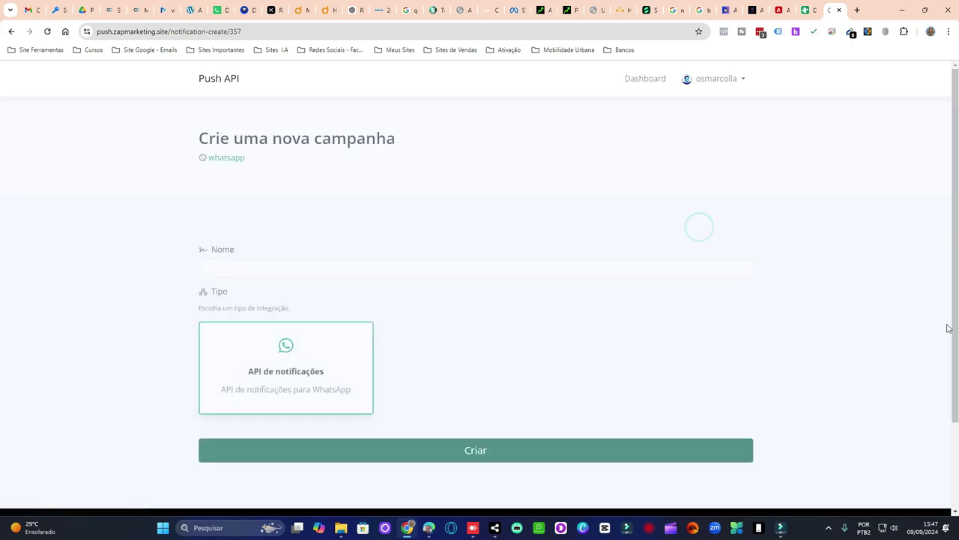
click(395, 268)
text(Compra )
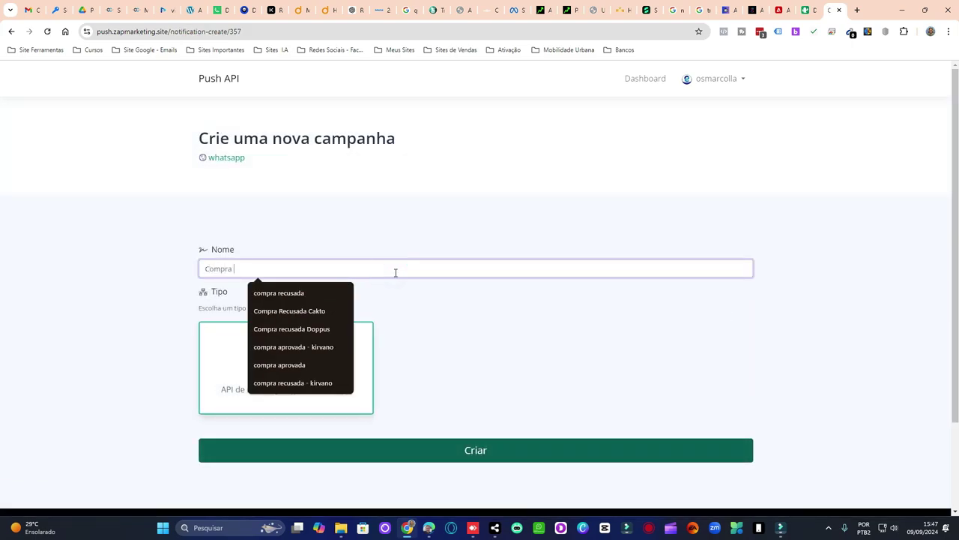
text(Aprovada Cakto)
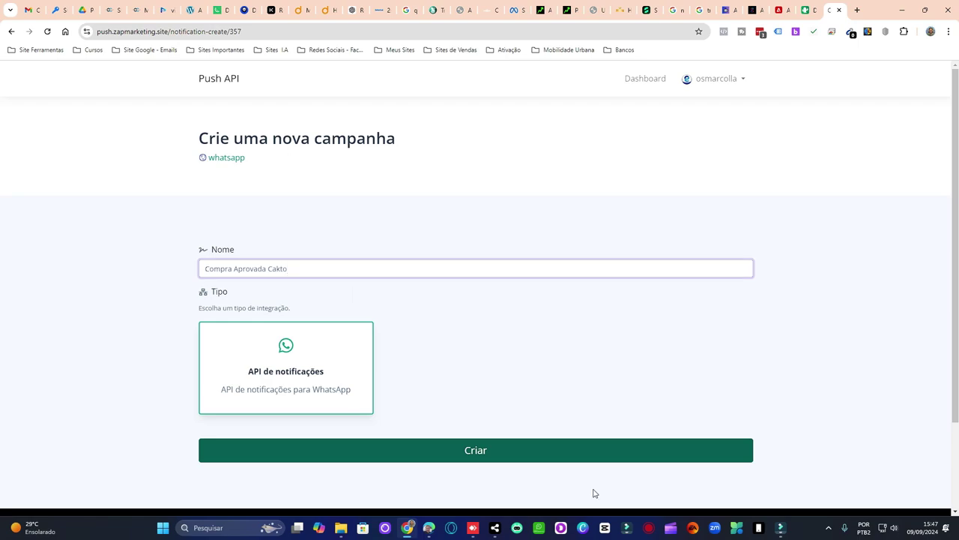
click(582, 454)
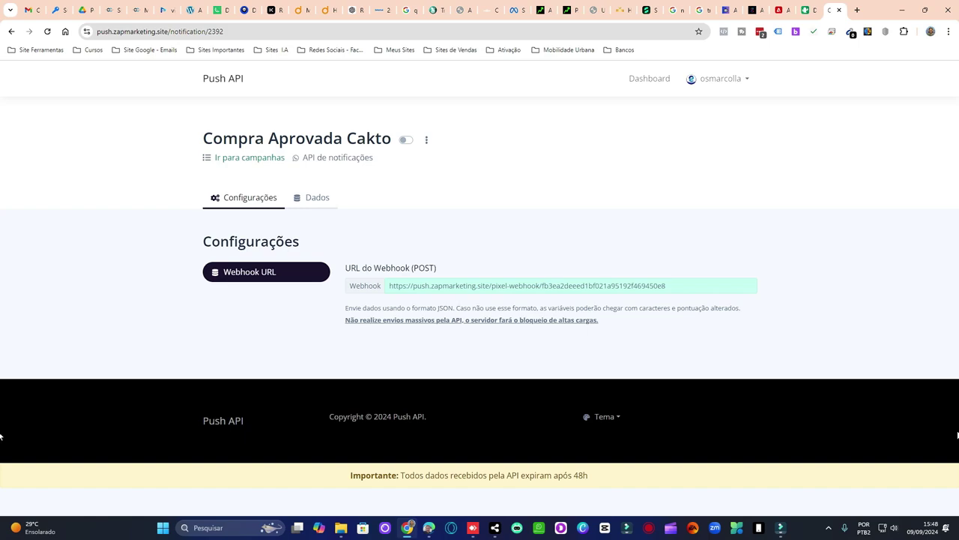
- Name the new Cakto webhook 'Compra Aprovada Cakto' and paste its Push API webhook URL
click(642, 135)
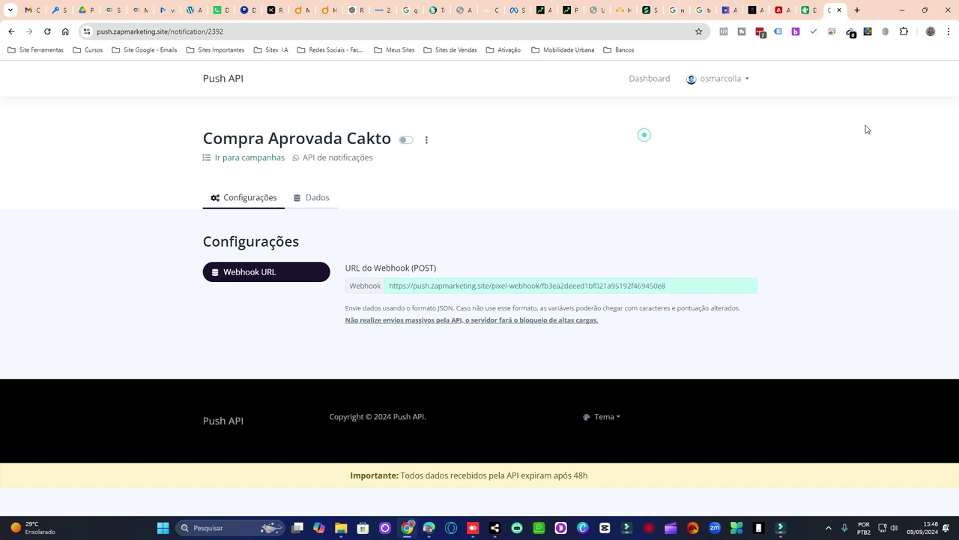
click(809, 10)
click(396, 230)
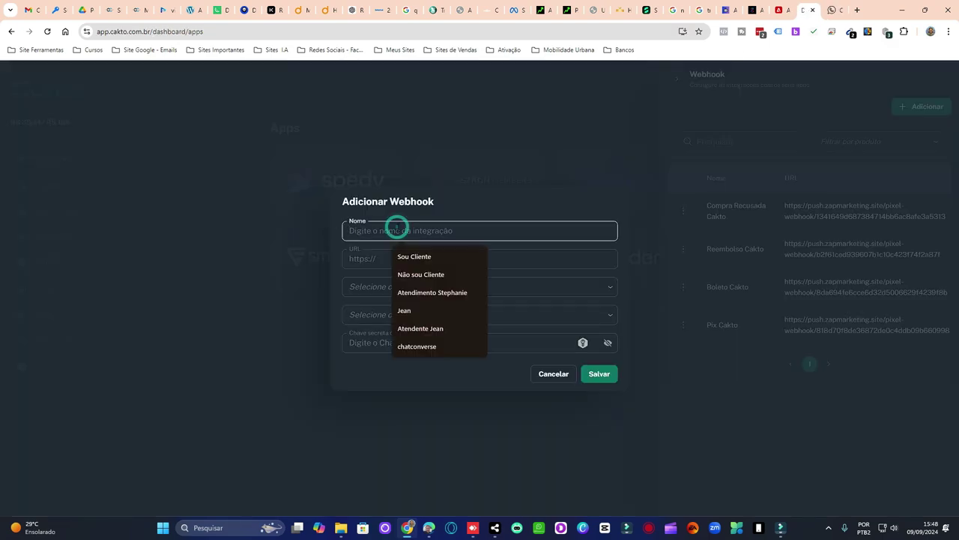
click(834, 10)
click(462, 282)
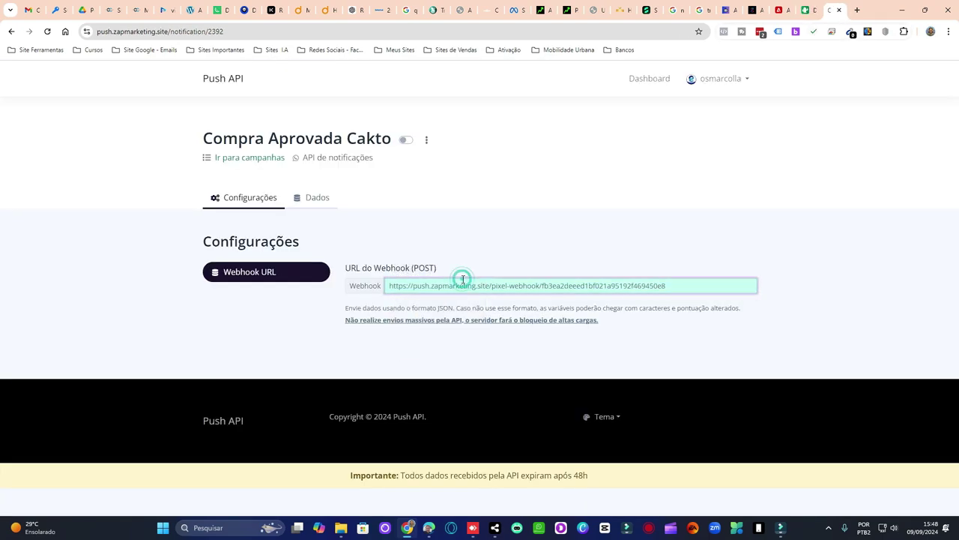
key(ctrl+a)
key(ctrl+c)
key(ctrl+shift+Tab)
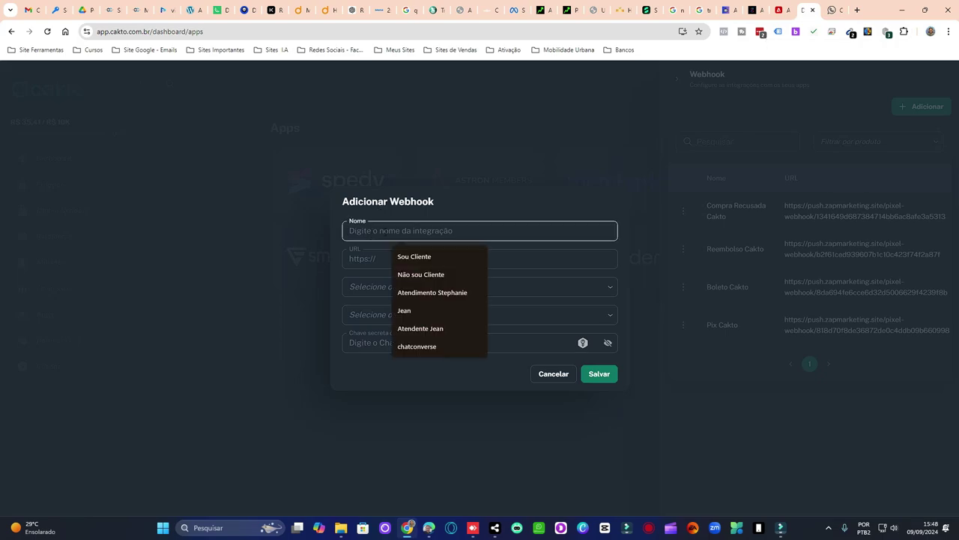
click(381, 229)
text(Compra Apro)
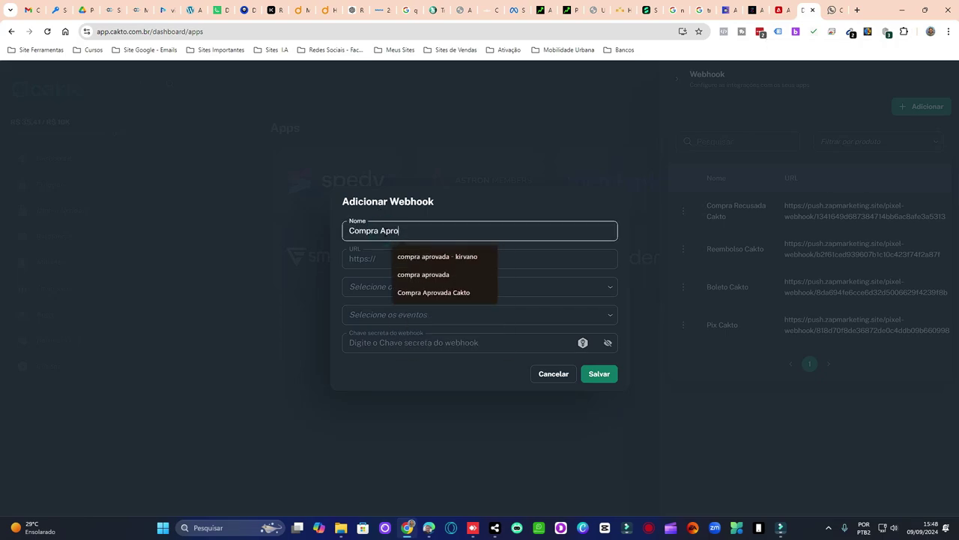
key(Down)
key(Down)
key(Down)
key(Return)
click(426, 257)
key(ctrl+v)
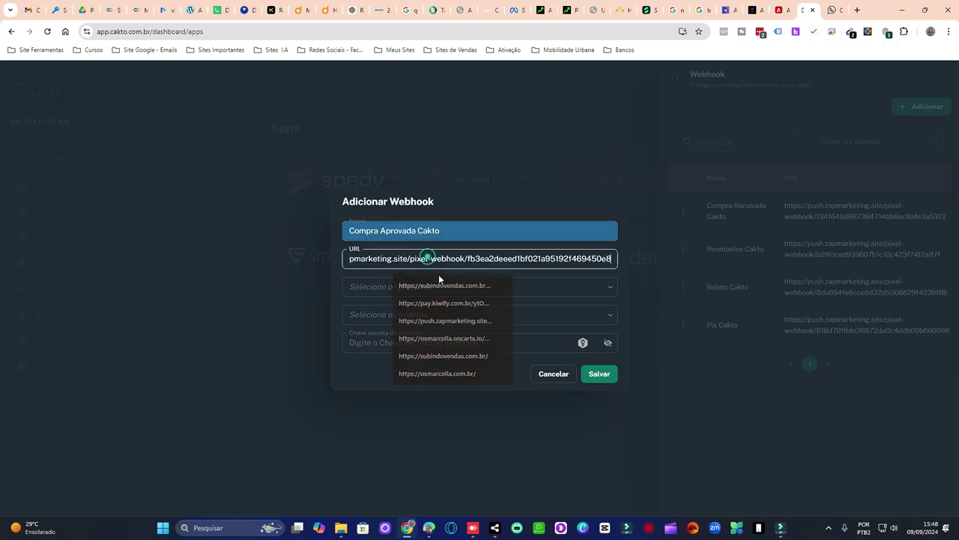
- Select all six products, from +500 COMANDOS to VÍDEOS VIRAIS MILIONÁRIOS, for the webhook
click(390, 286)
click(431, 329)
click(416, 349)
click(412, 370)
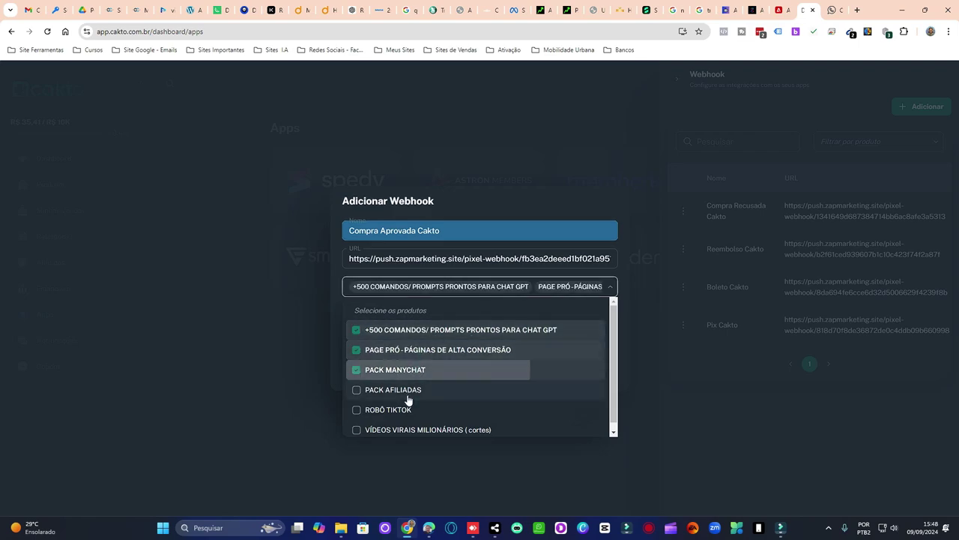
click(408, 397)
click(397, 409)
click(402, 431)
click(567, 312)
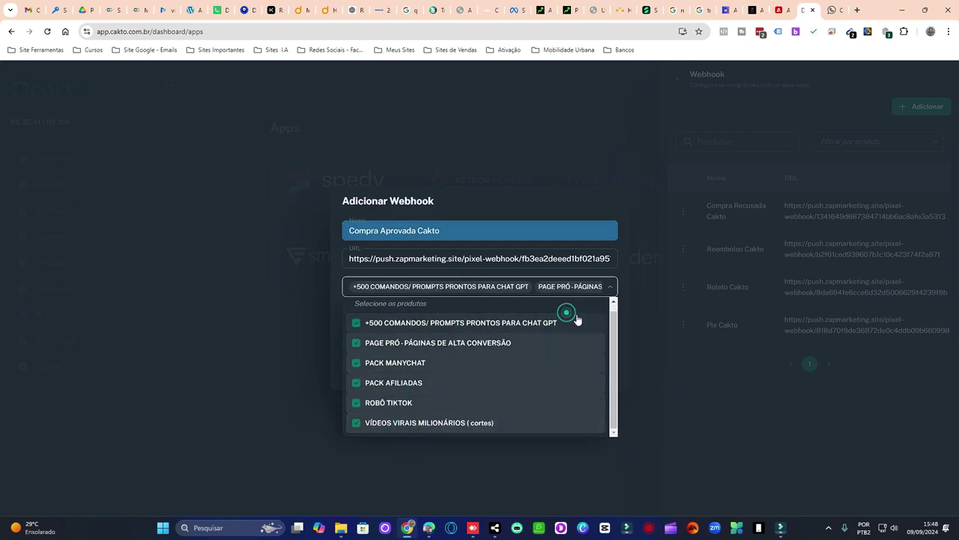
click(583, 286)
- Choose the Compra aprovada event, enter a secret key, and save the webhook
click(459, 314)
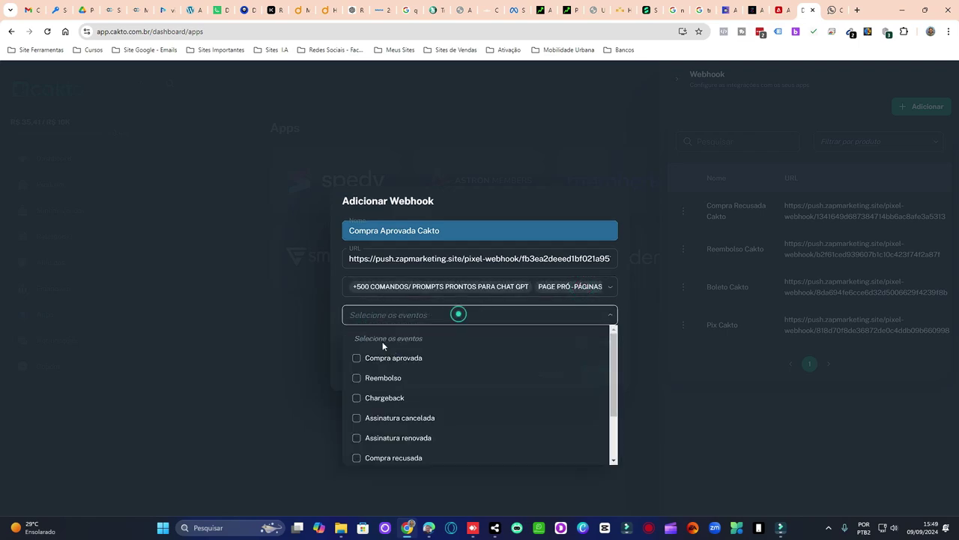
click(405, 358)
click(435, 314)
click(496, 343)
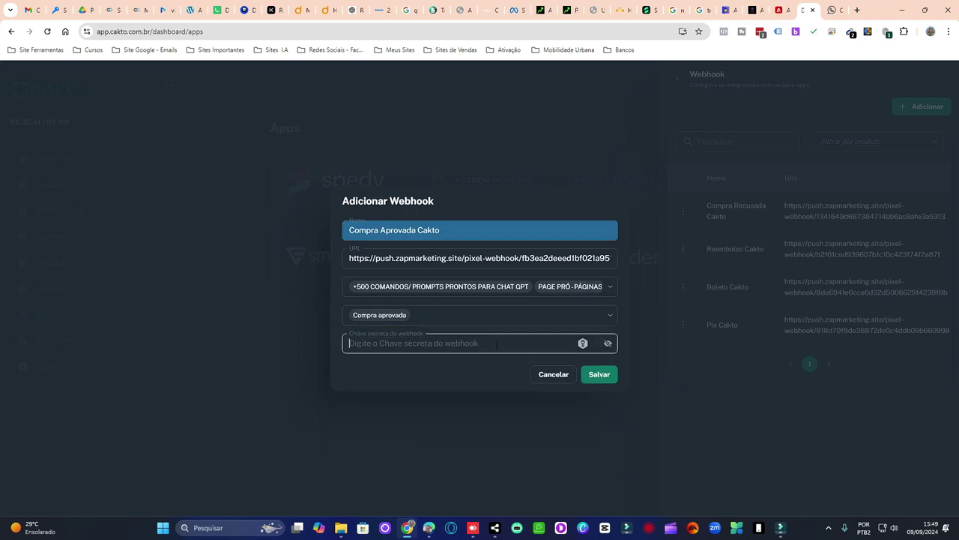
text(1234567)
click(600, 377)
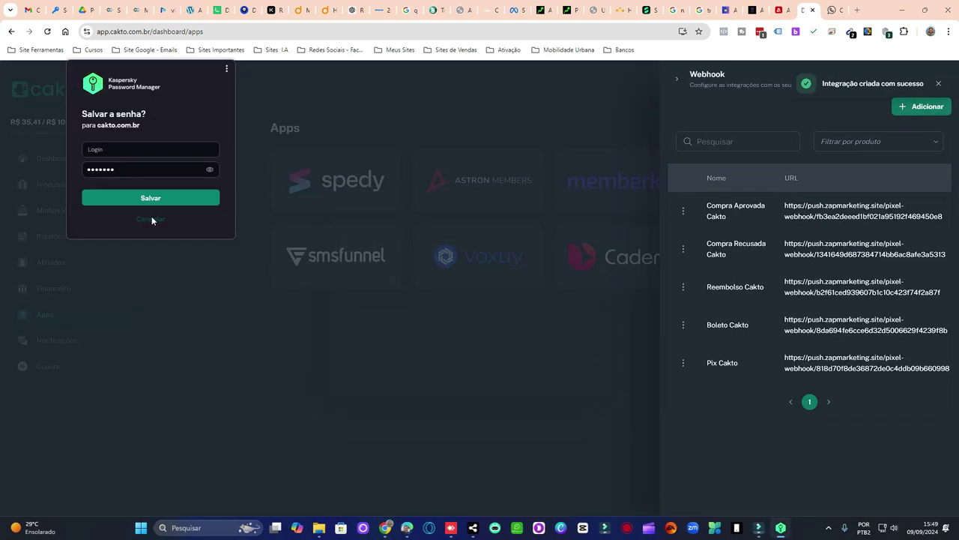
click(152, 220)
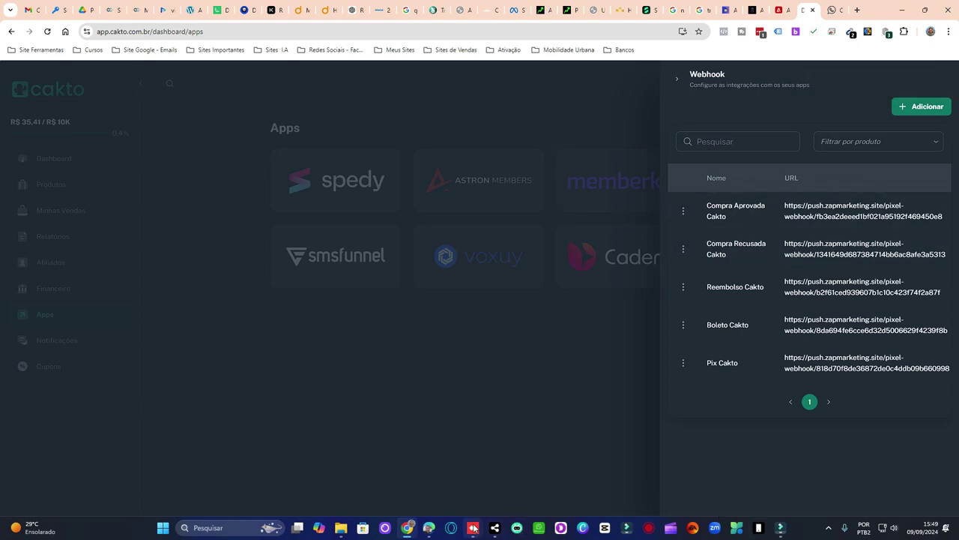
- In PushZap's editor, link Campanha 29 to the Compra Aprovada Cakto campaign
mouse_move(495, 528)
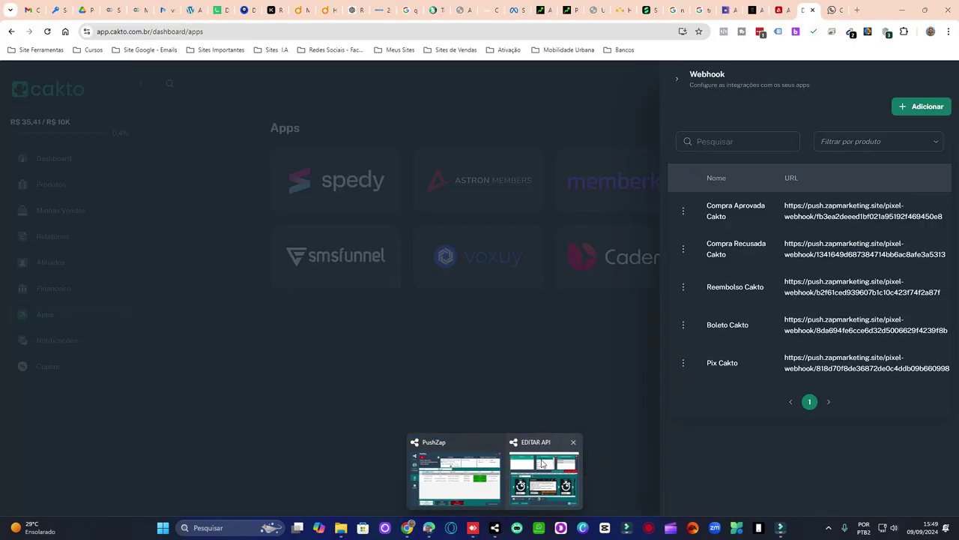
click(542, 463)
scroll(556, 216, down, 2)
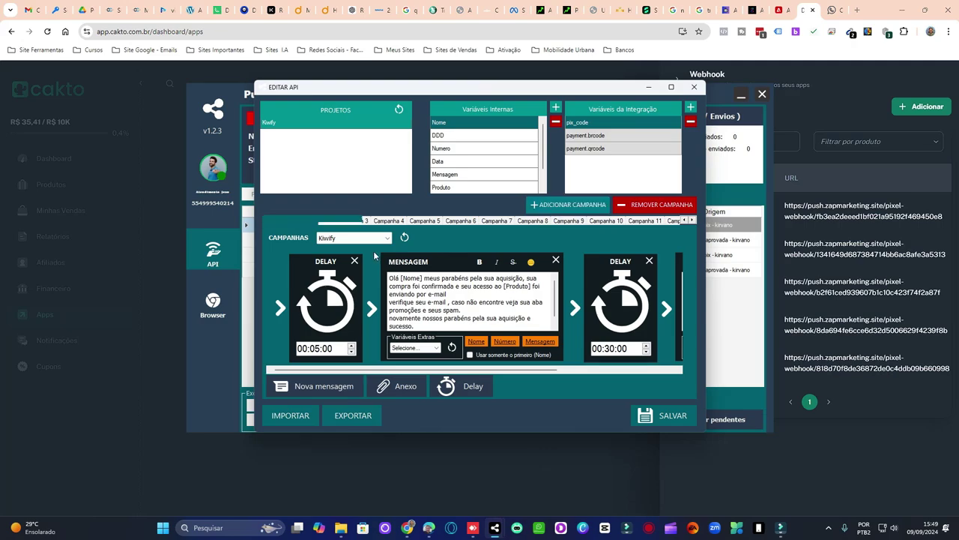
click(352, 239)
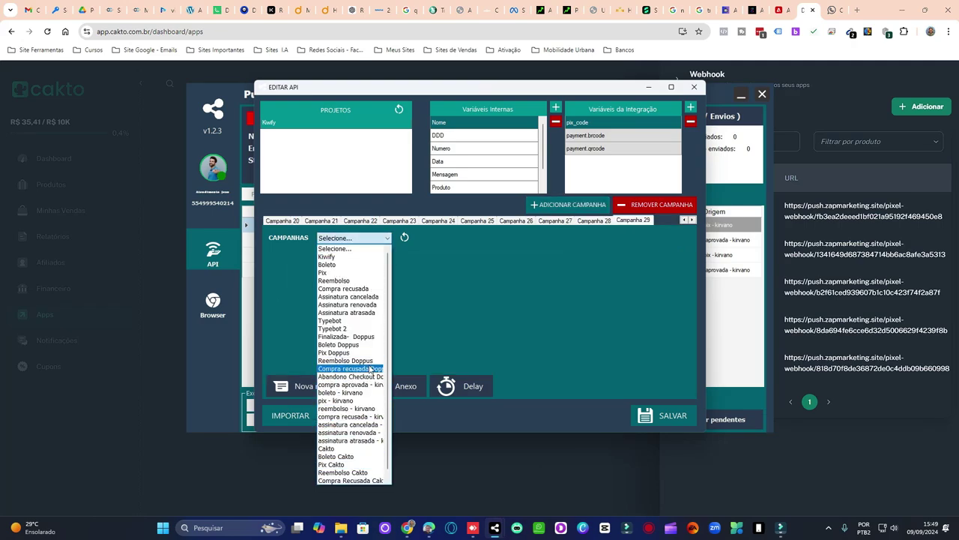
scroll(371, 369, down, 2)
click(368, 482)
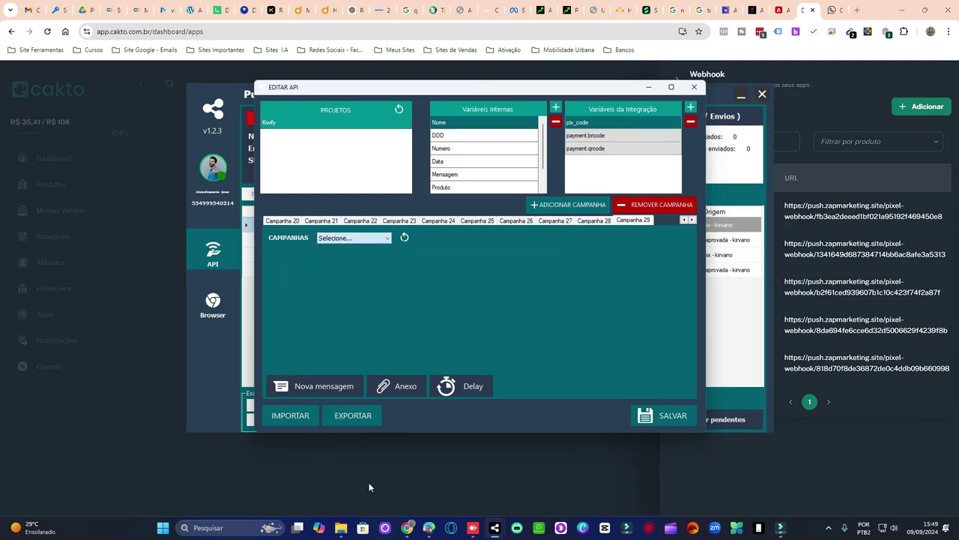
- Copy the Kiwify purchase-confirmation message from Campanha 1
click(292, 221)
click(684, 220)
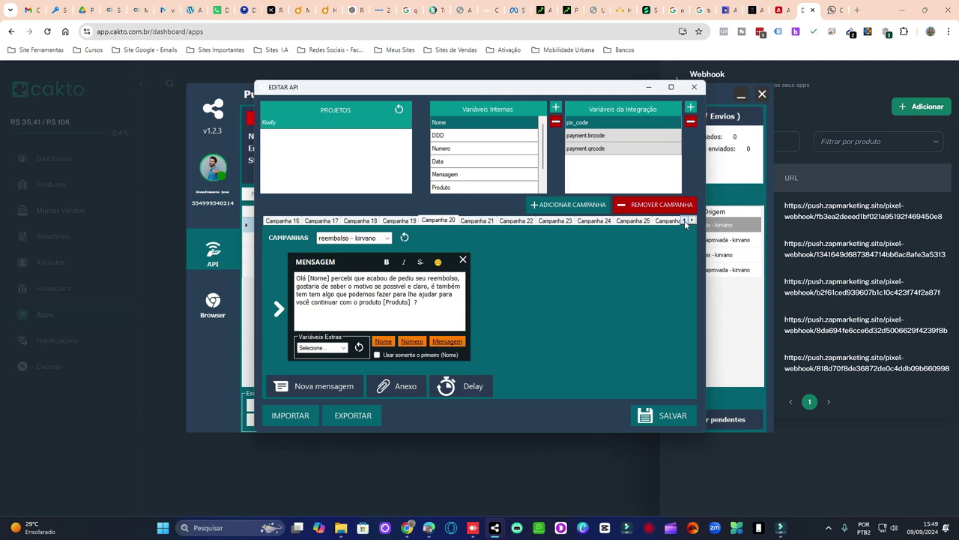
click(684, 220)
click(684, 221)
click(684, 221)
click(684, 220)
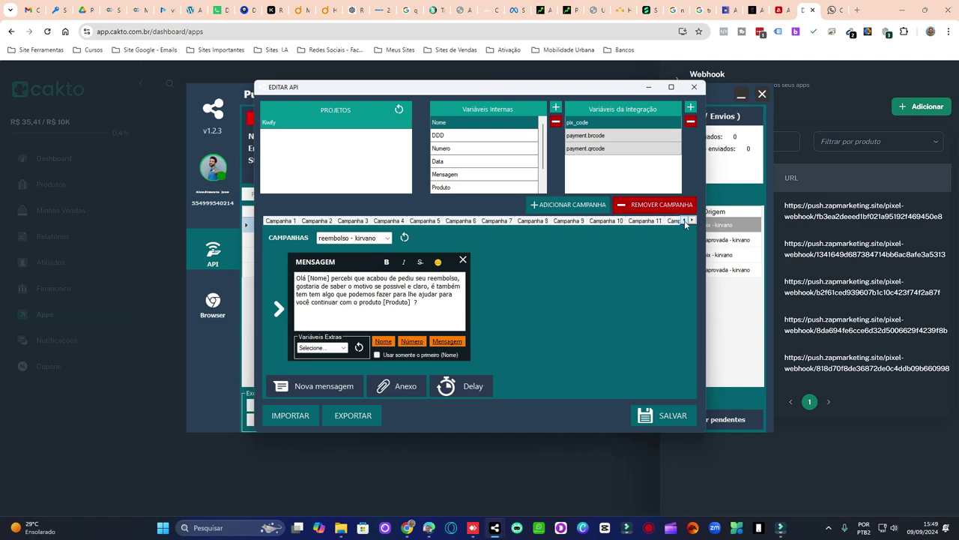
click(279, 220)
click(457, 301)
key(ctrl+a)
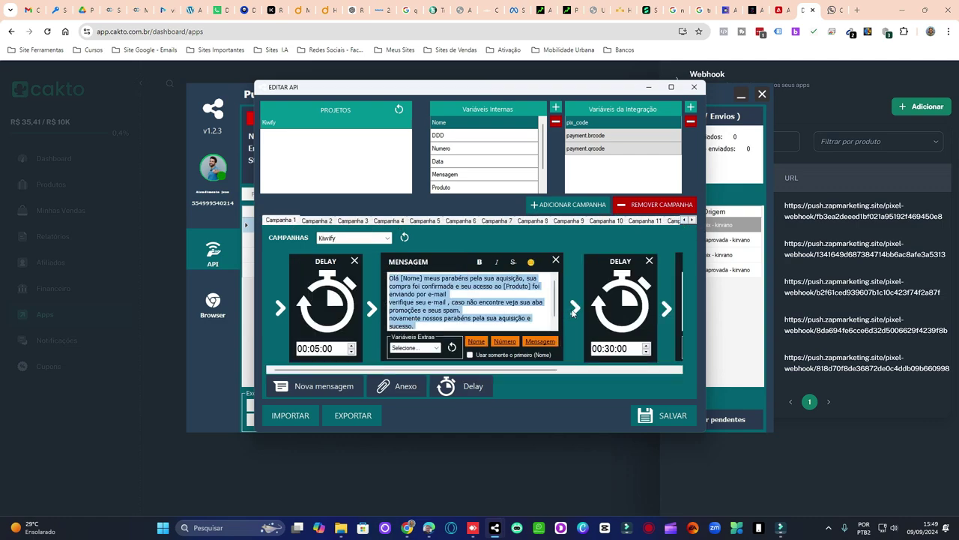
- Add a new message to Campanha 29 containing the pasted Kiwify message
click(693, 220)
click(693, 221)
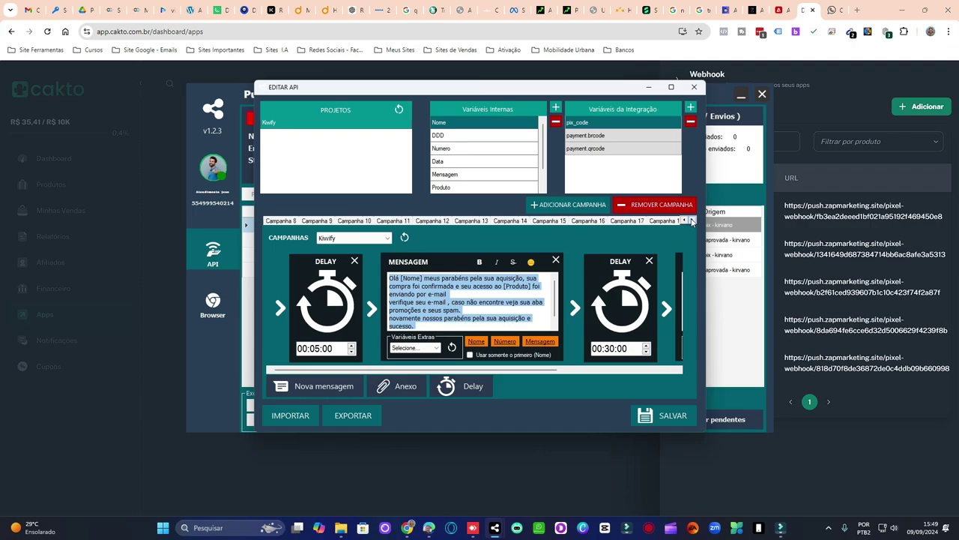
click(693, 221)
click(693, 220)
click(693, 220)
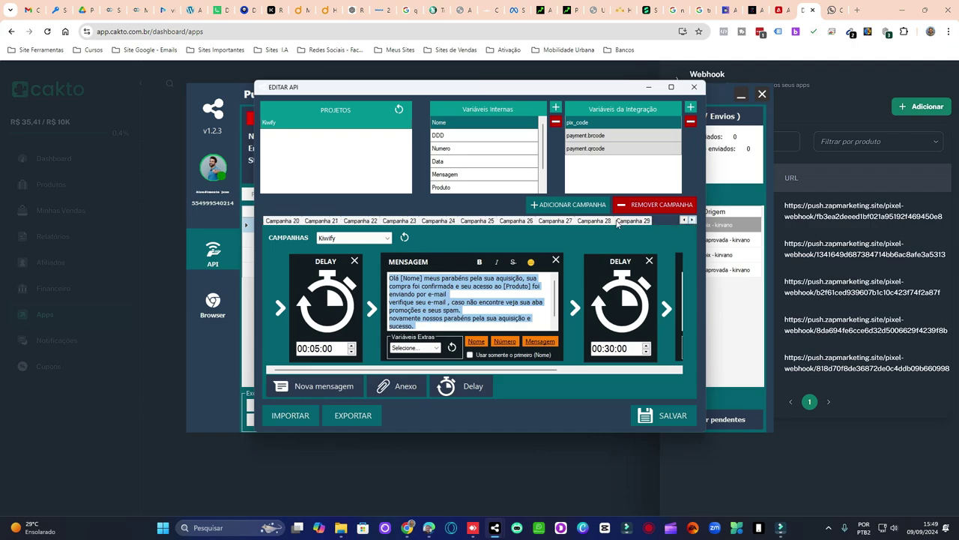
click(617, 222)
click(326, 384)
click(425, 289)
key(ctrl+v)
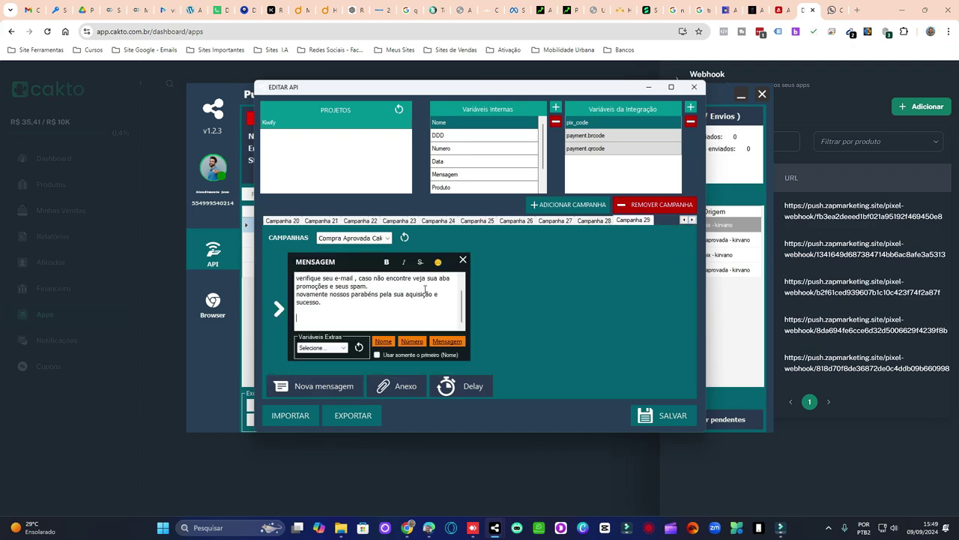
key(ctrl+a)
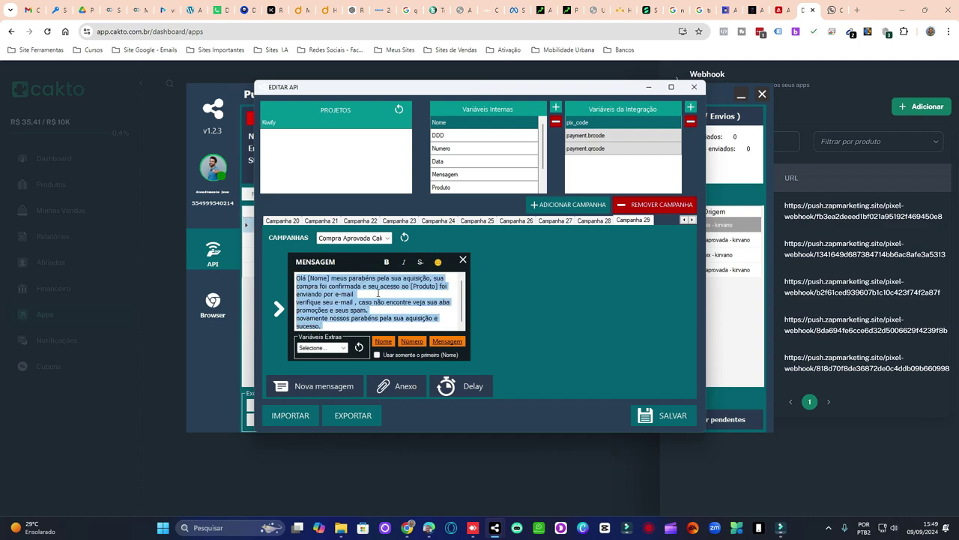
click(439, 302)
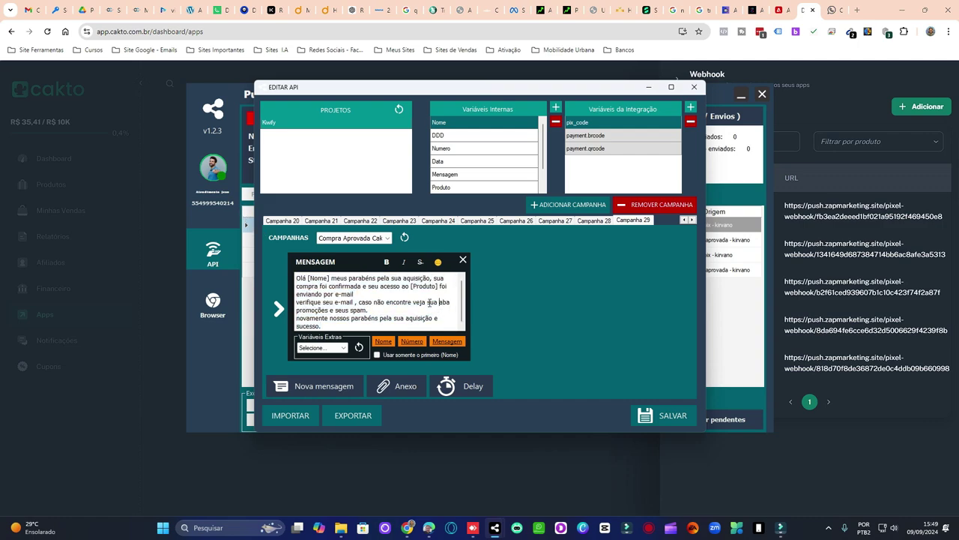
click(422, 302)
- Add 'name' as a new integration variable for the internal Nome variable
click(468, 123)
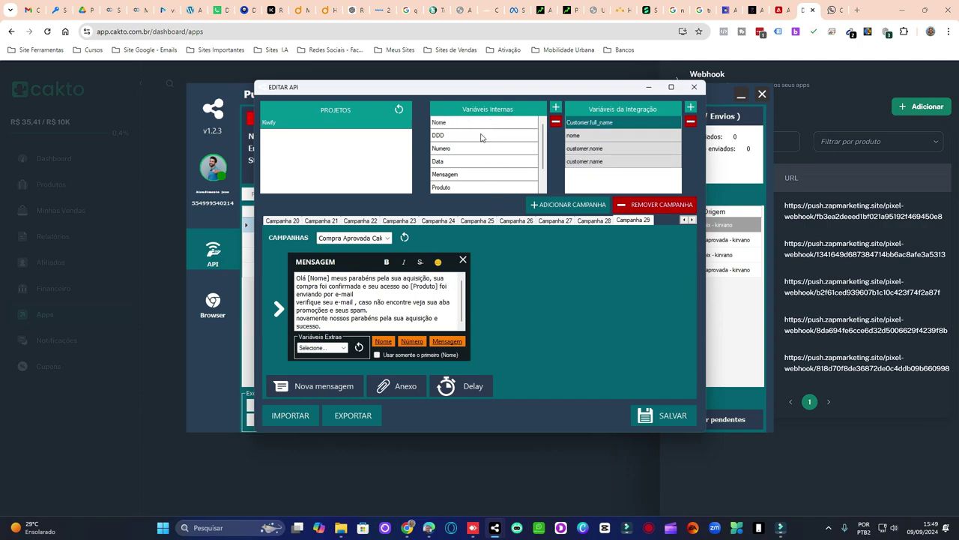
click(483, 136)
click(485, 124)
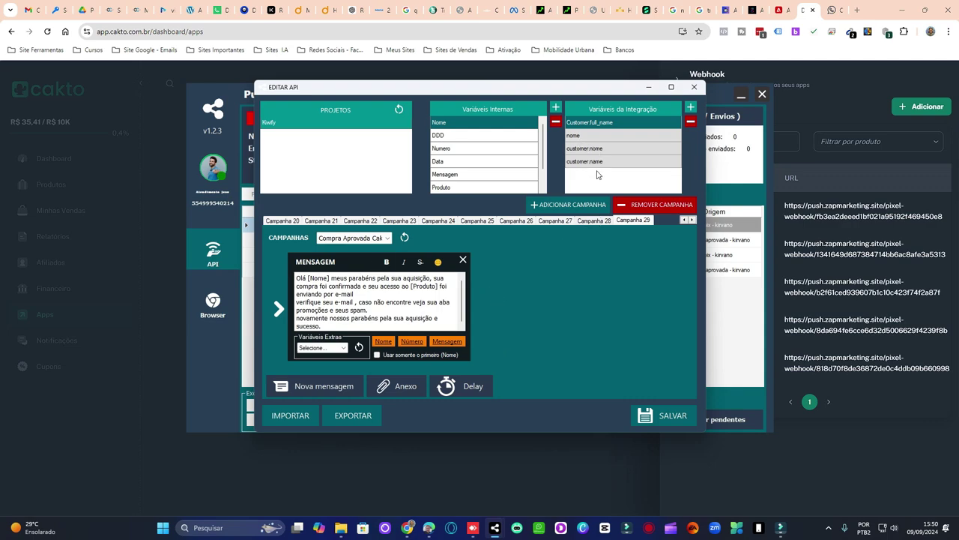
click(691, 108)
text(name)
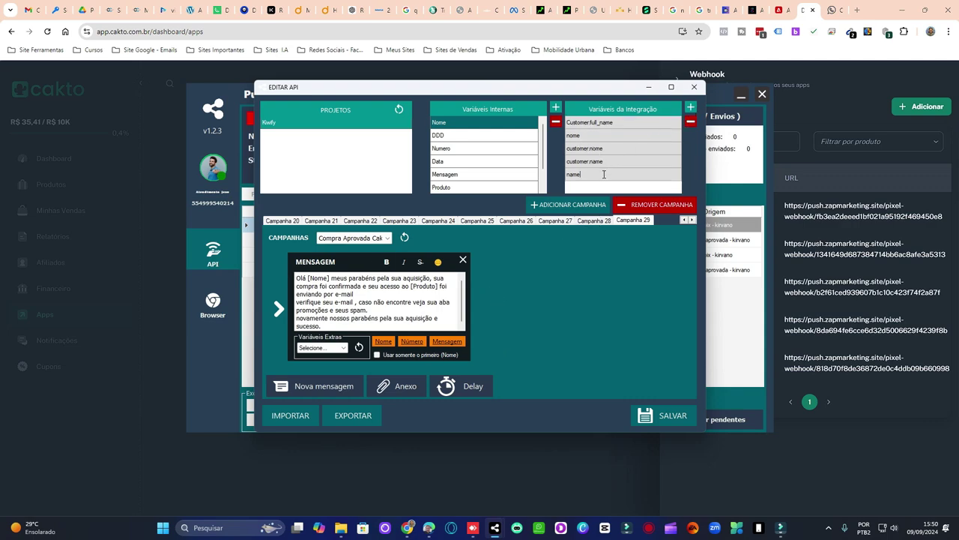
key(Return)
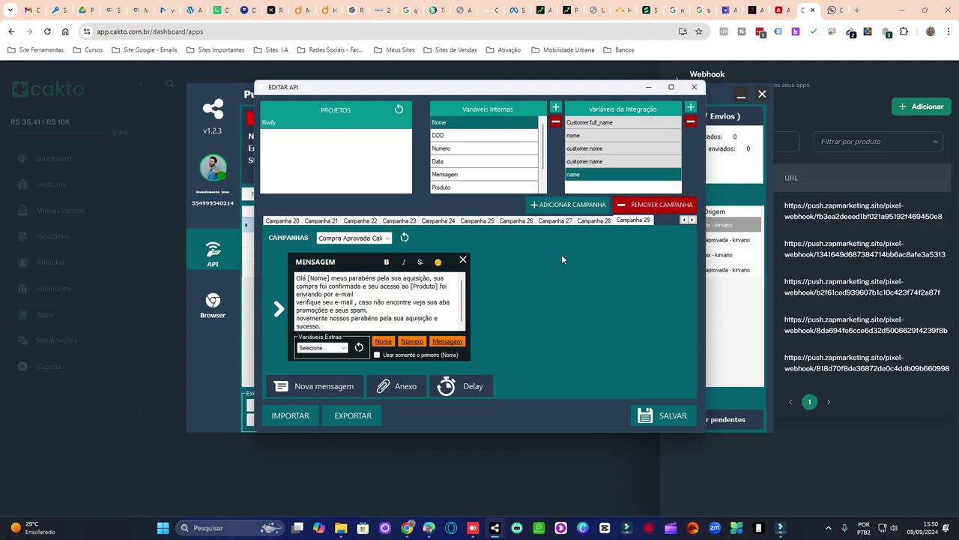